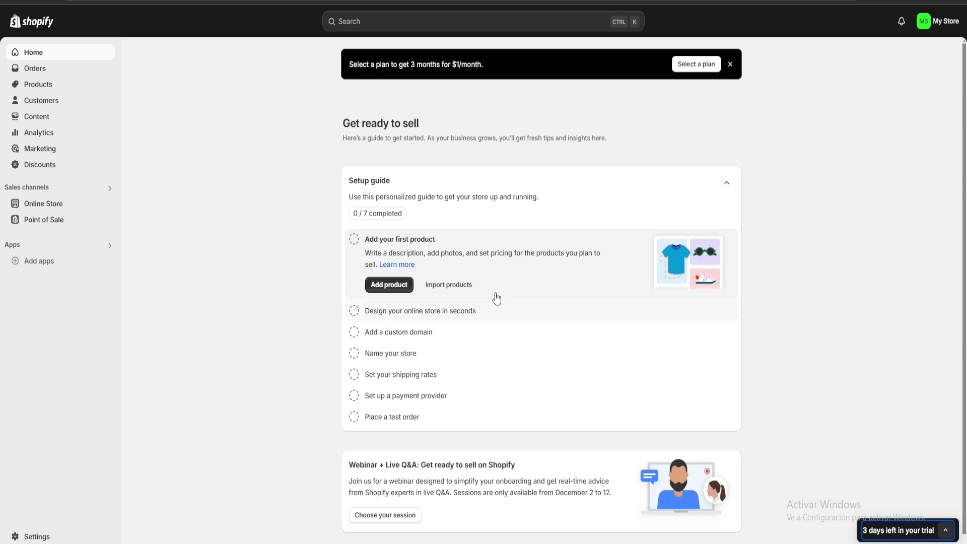
Start a new product and give it the title "Harry potter collection"
{"action": "left_click", "coordinate": [40, 86]}
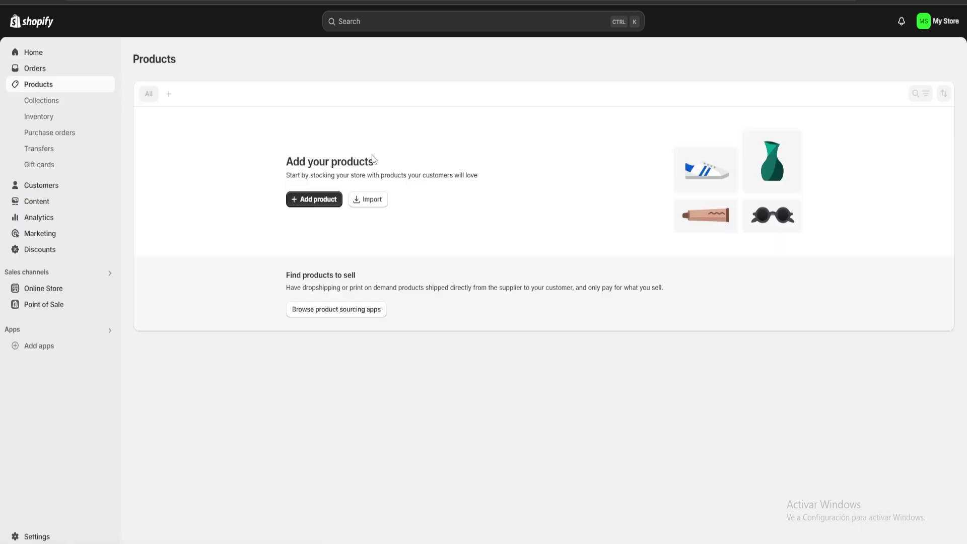
{"action": "left_click", "coordinate": [309, 200]}
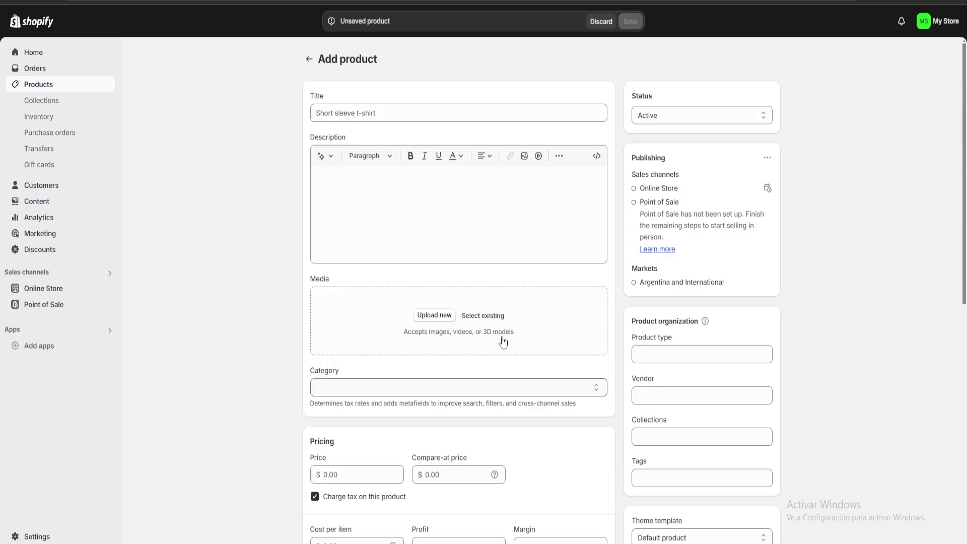
{"action": "scroll", "coordinate": [494, 190], "scroll_direction": "down", "scroll_amount": 3}
{"action": "scroll", "coordinate": [477, 296], "scroll_direction": "up", "scroll_amount": 3}
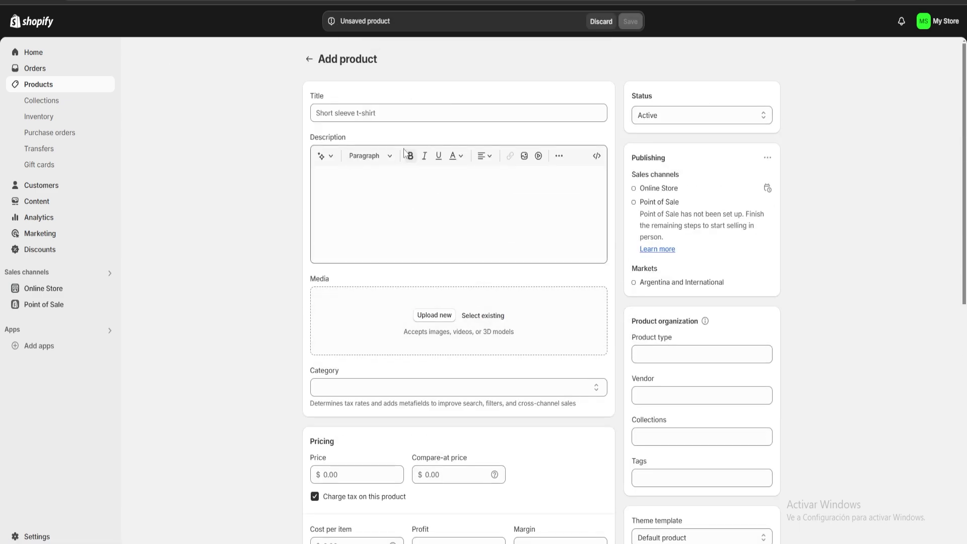
{"action": "left_click", "coordinate": [364, 111]}
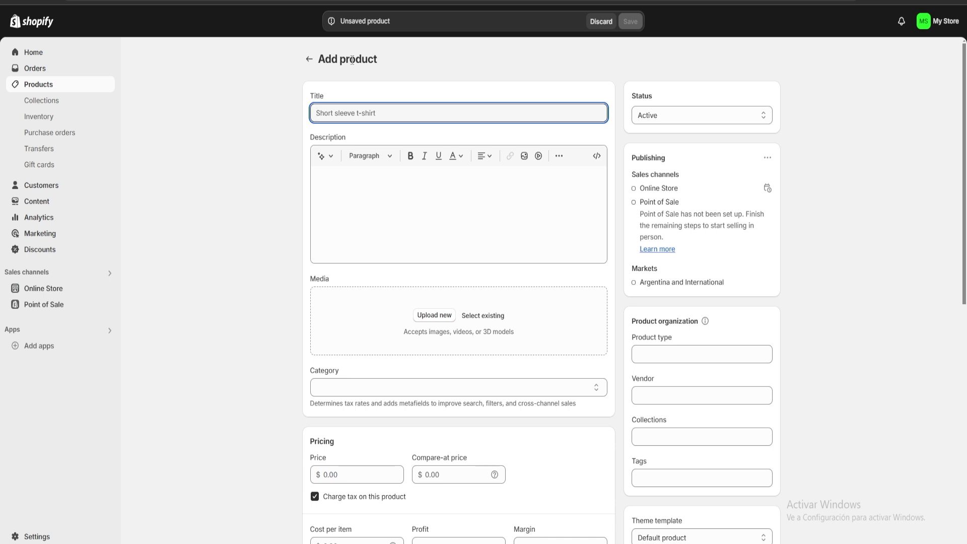
{"action": "type", "text": "Harry potter"}
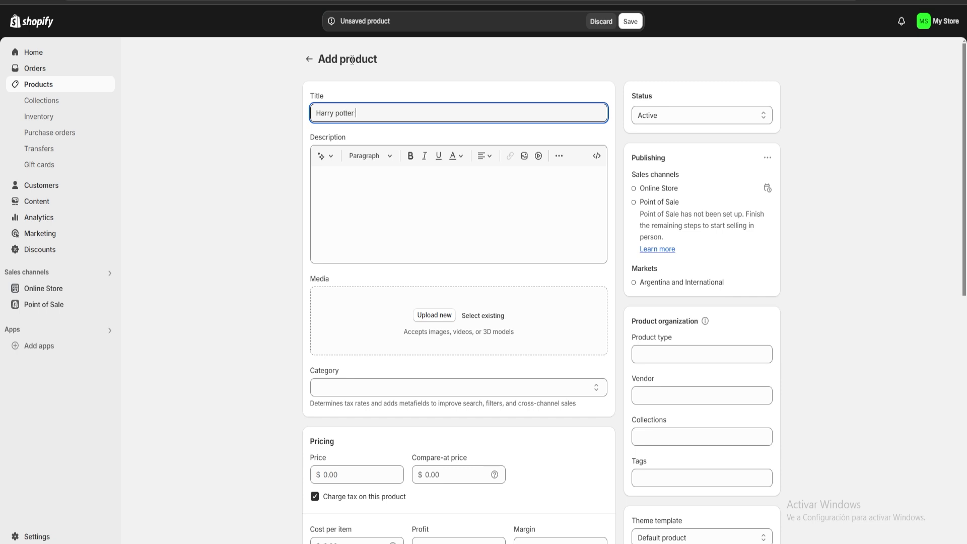
{"action": "type", "text": " collection"}
{"action": "left_click", "coordinate": [352, 60]}
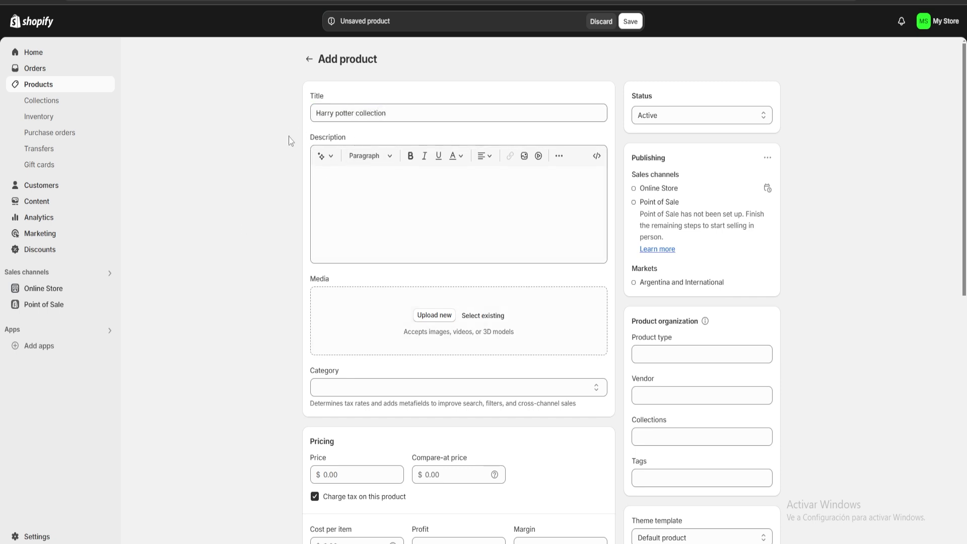
Fill the product description with the synopsis paragraph beginning "In Harry Potter and the Sorcerer's Stone, an ordinary boy named Harry Potter discovers he is a wizard"
{"action": "left_click", "coordinate": [379, 197]}
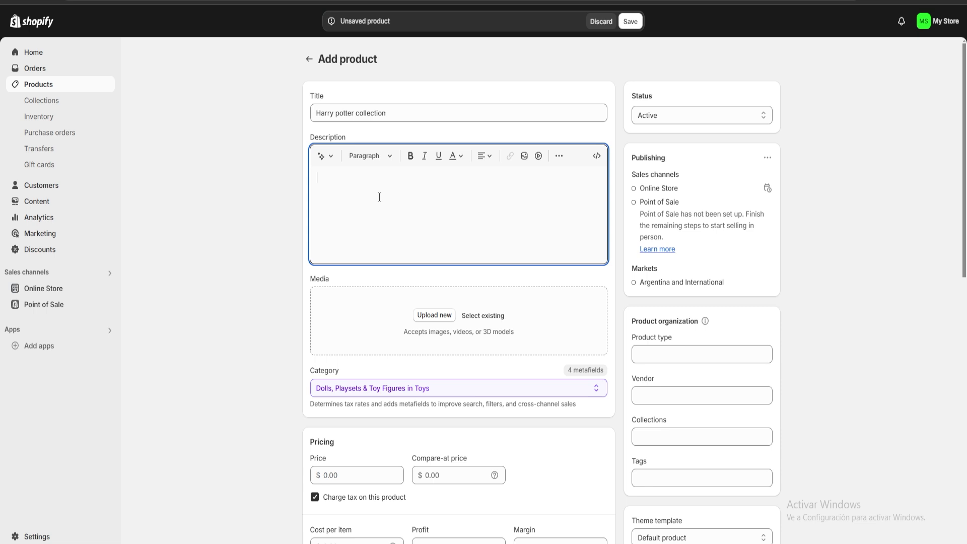
{"action": "left_click", "coordinate": [322, 157]}
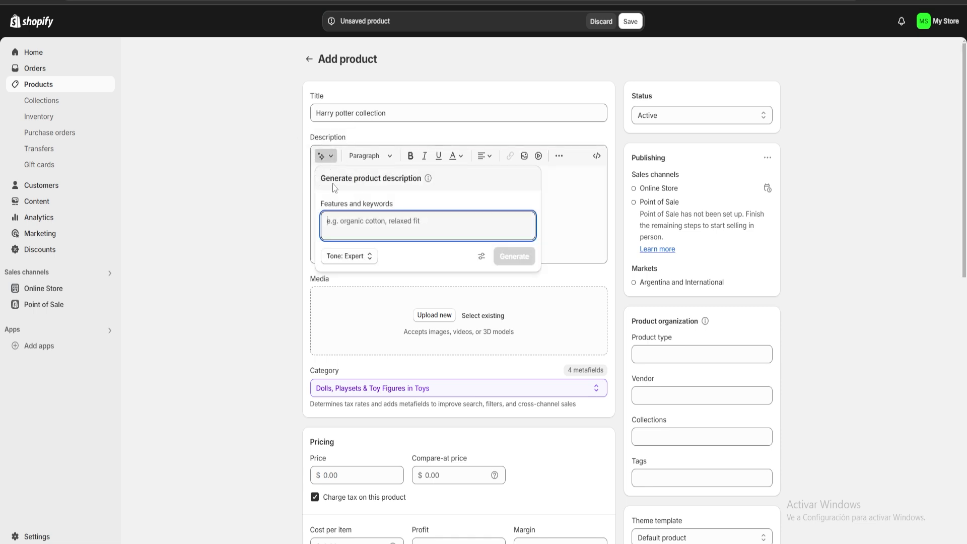
{"action": "left_click", "coordinate": [553, 209]}
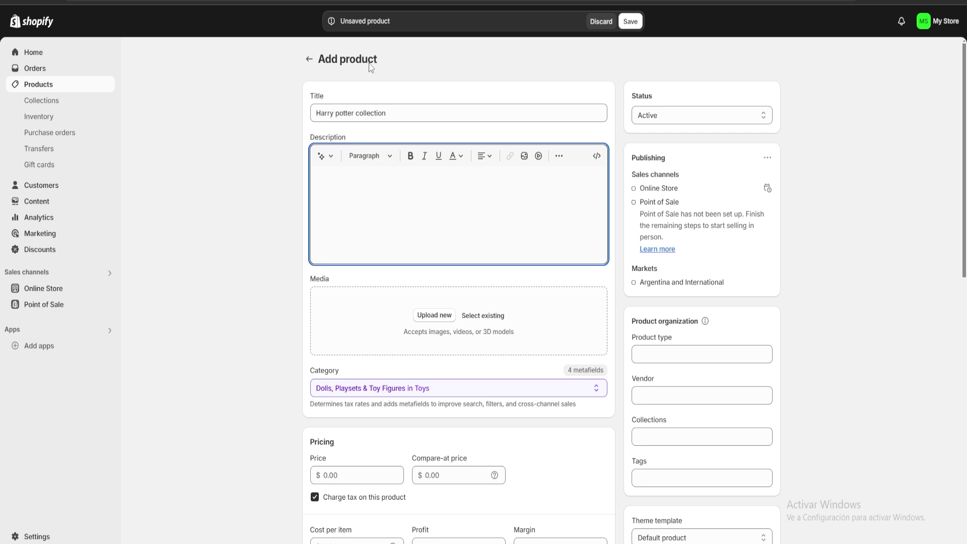
{"action": "type", "text": "In Harry Potter and the Sorcerer's Stone, an ordinary boy named Harry Potter discovers he is a wizard on his 11th birthday. Whisked away to Hogwarts School of Witchcraft and Wizardry, Harry befriends Ron and Hermione while uncovering a hidden world of magic. As he learns about his parents' mysterious past and his own unique destiny, Harry faces the dark forces surrounding the enigmatic Sorcerer's Stone, setting the stage for a magical adventure of courage, friendship, and self-discovery."}
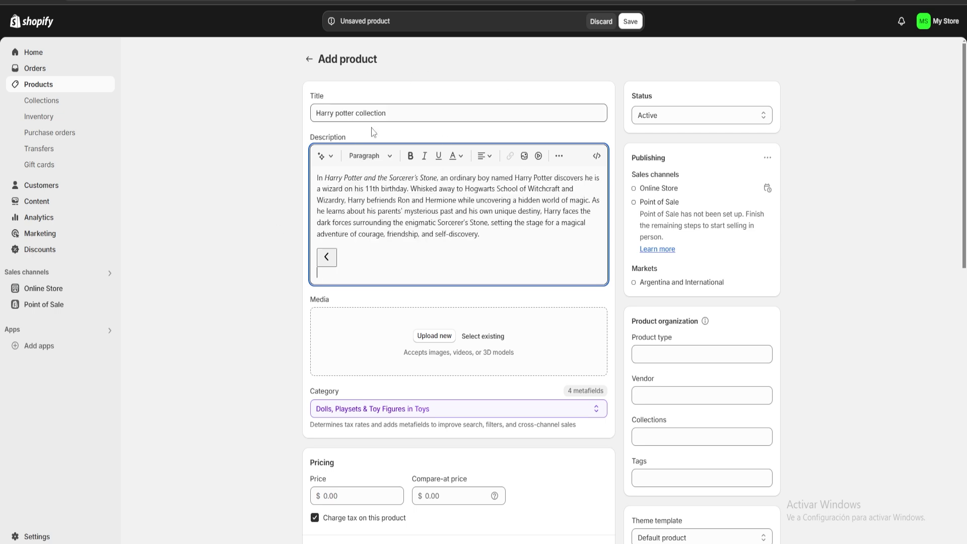
{"action": "scroll", "coordinate": [519, 231], "scroll_direction": "down", "scroll_amount": 1}
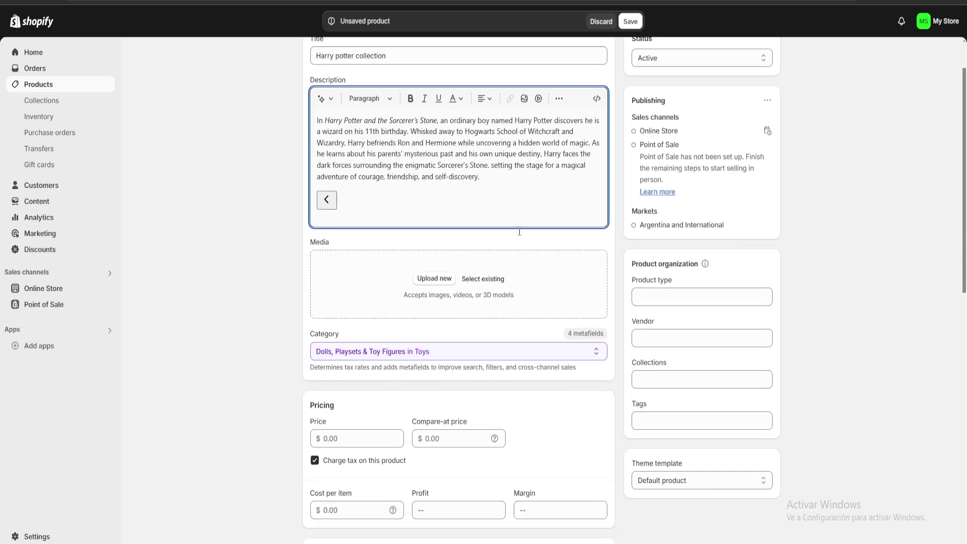
{"action": "scroll", "coordinate": [526, 212], "scroll_direction": "up", "scroll_amount": 1}
{"action": "scroll", "coordinate": [529, 204], "scroll_direction": "down", "scroll_amount": 1}
{"action": "double_click", "coordinate": [332, 245]}
{"action": "left_click", "coordinate": [352, 242]}
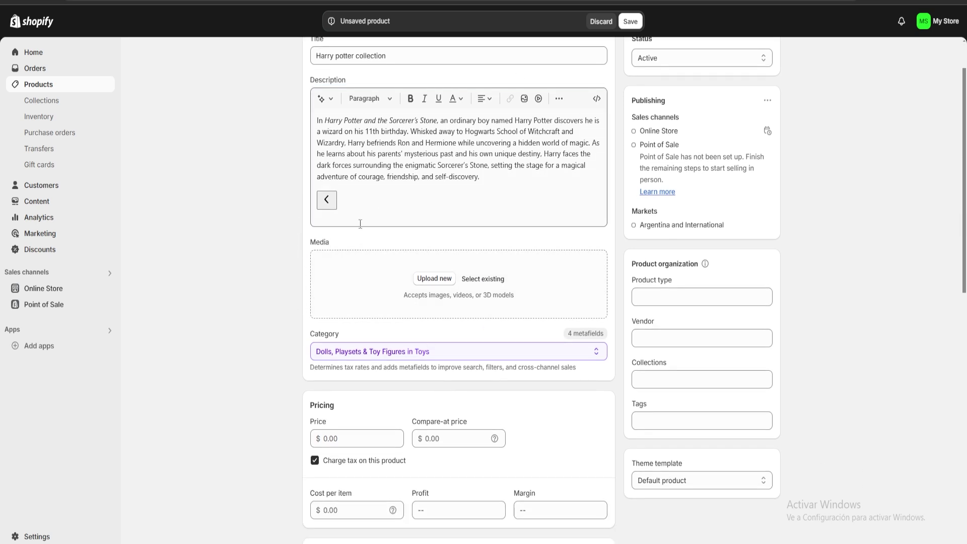
Upload the book collection photo whose file name starts with fbe0c8b from the imagenes random folder as the product's media
{"action": "scroll", "coordinate": [427, 205], "scroll_direction": "down", "scroll_amount": 1}
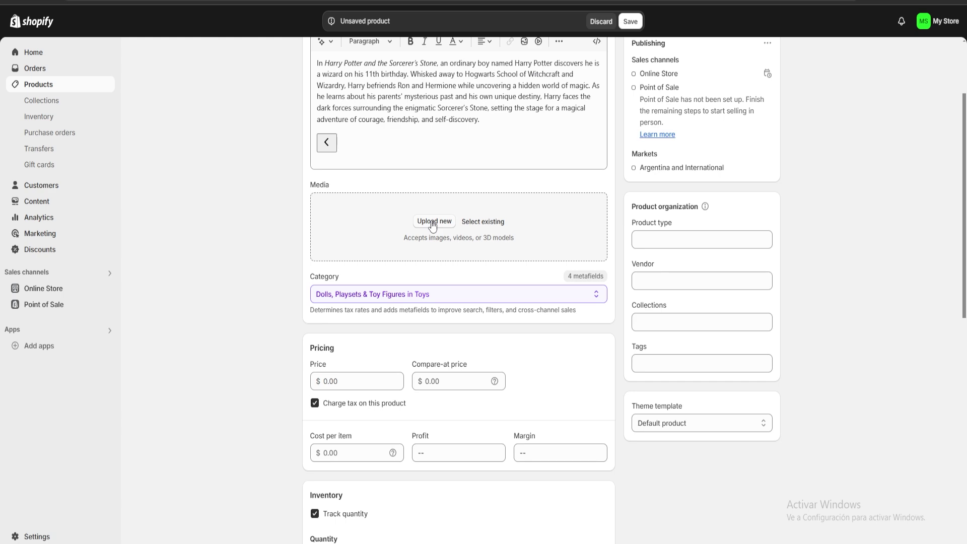
{"action": "left_click", "coordinate": [432, 222]}
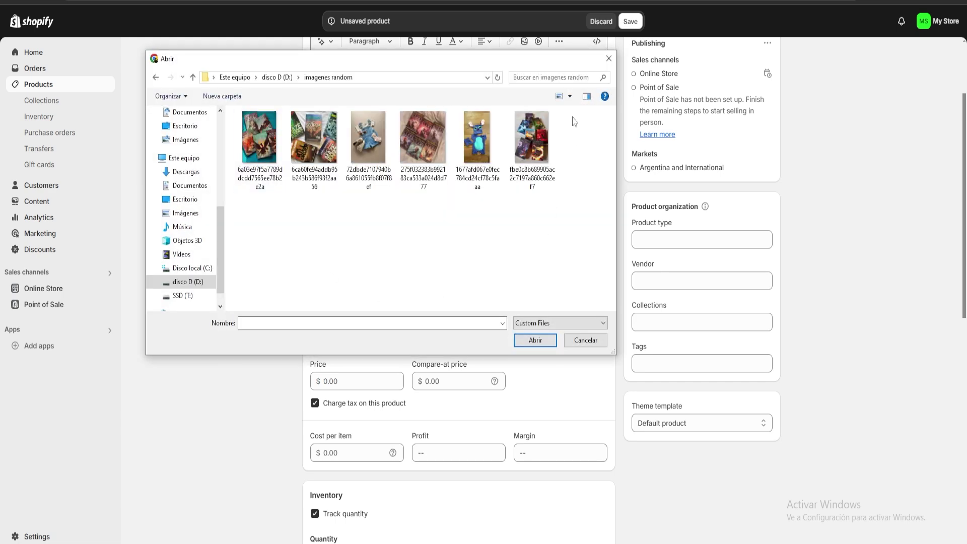
{"action": "double_click", "coordinate": [531, 158]}
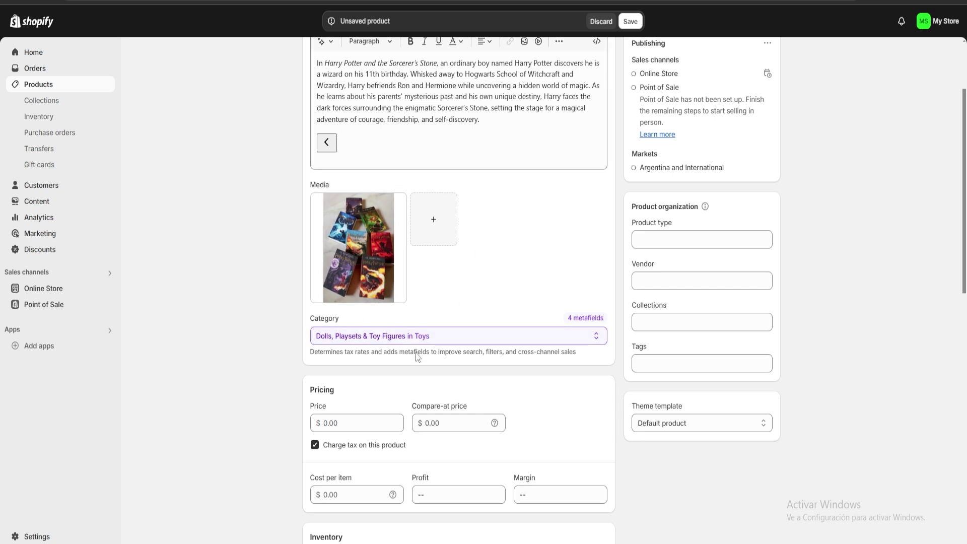
{"action": "left_click", "coordinate": [465, 335]}
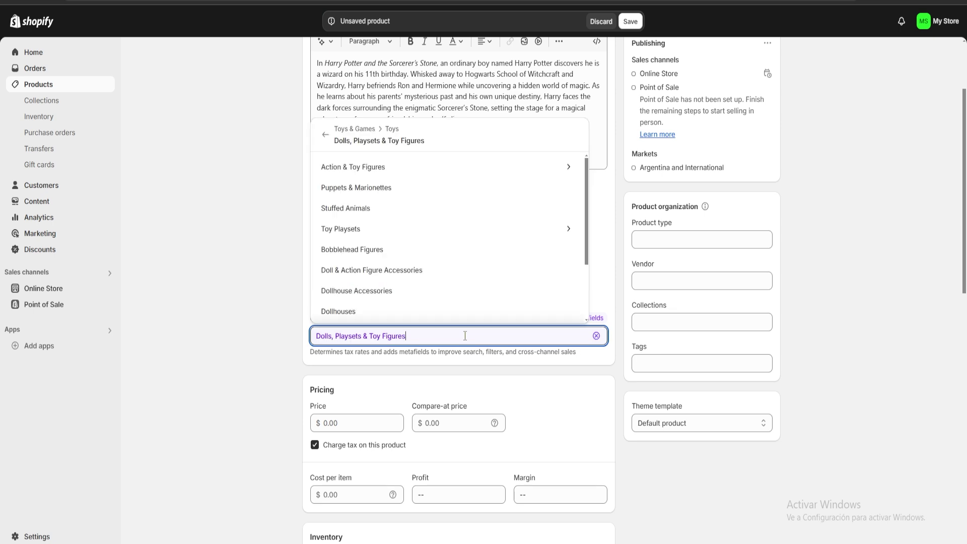
{"action": "scroll", "coordinate": [454, 220], "scroll_direction": "down", "scroll_amount": 1}
{"action": "scroll", "coordinate": [453, 251], "scroll_direction": "up", "scroll_amount": 1}
{"action": "scroll", "coordinate": [449, 212], "scroll_direction": "down", "scroll_amount": 1}
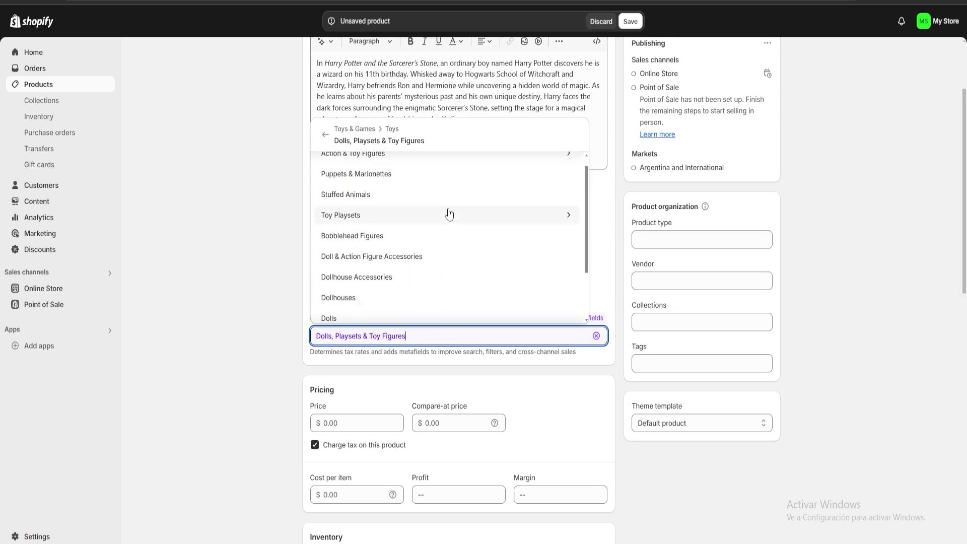
Set the product's price to $900 and its cost per item to $700, and check the calculated profit and margin
{"action": "scroll", "coordinate": [539, 288], "scroll_direction": "down", "scroll_amount": 3}
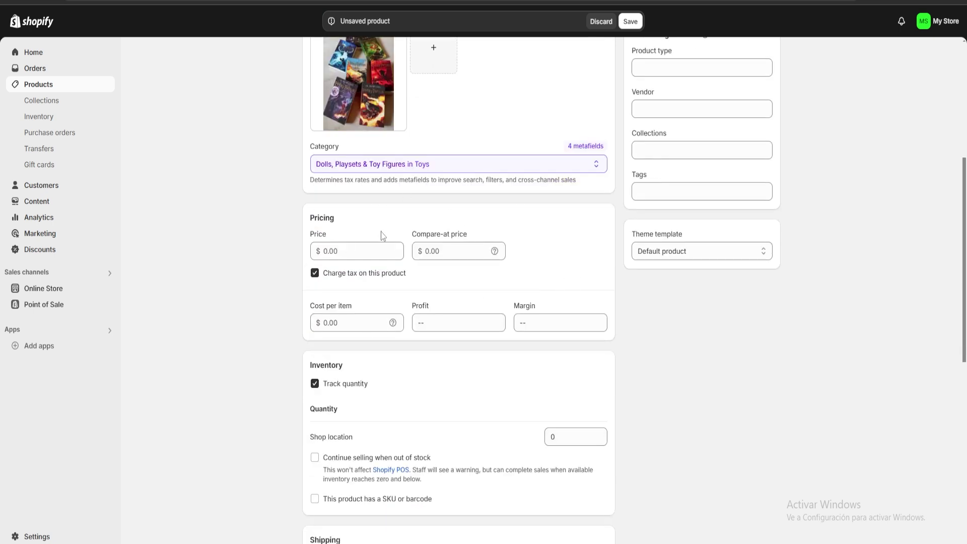
{"action": "left_click", "coordinate": [343, 246]}
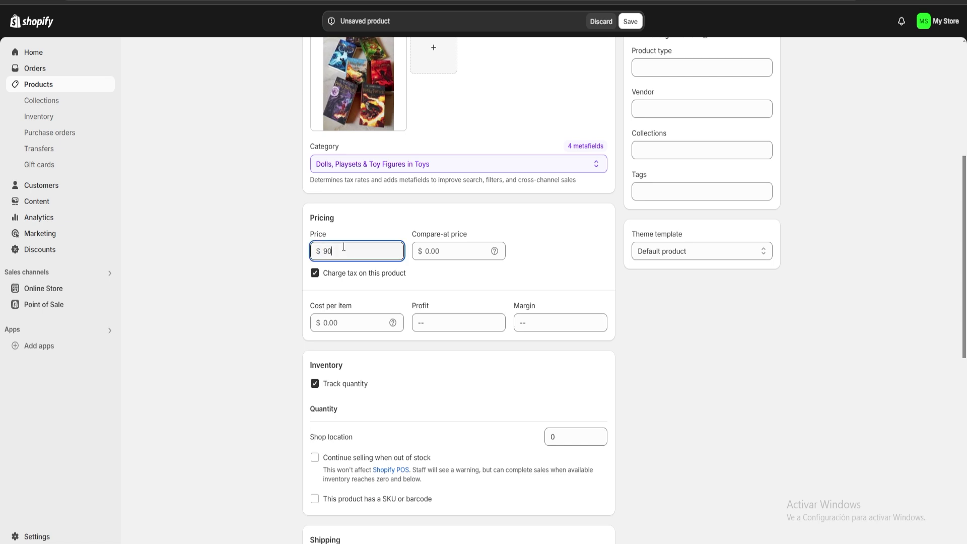
{"action": "key", "text": "Tab"}
{"action": "key", "text": "Tab"}
{"action": "key", "text": "Tab"}
{"action": "key", "text": "Tab"}
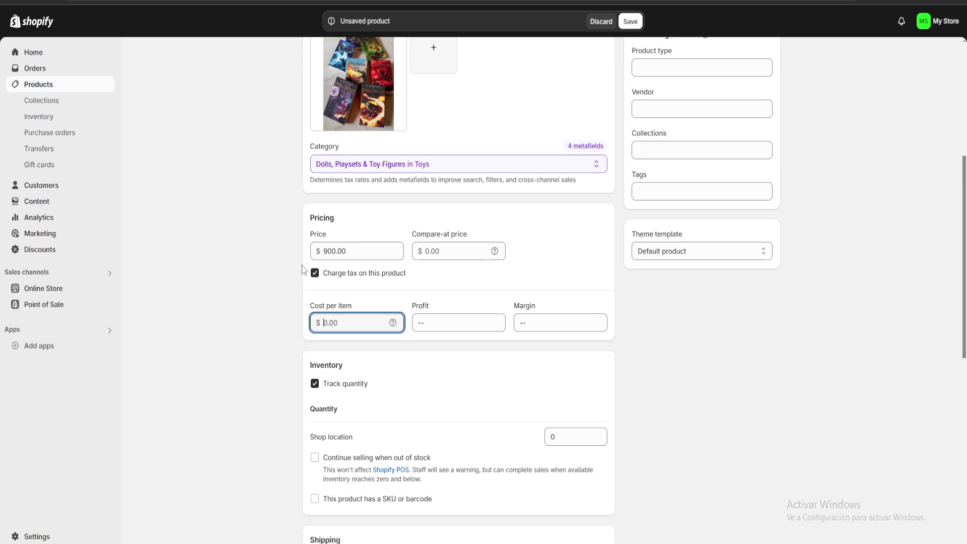
{"action": "type", "text": "700"}
{"action": "left_click_drag", "start_coordinate": [461, 325], "coordinate": [419, 320]}
{"action": "left_click", "coordinate": [468, 325]}
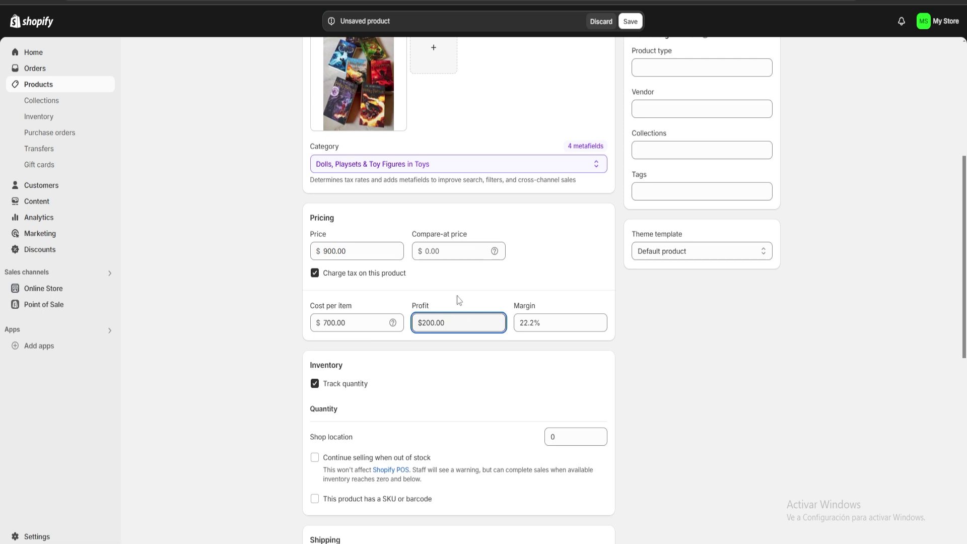
{"action": "left_click_drag", "start_coordinate": [547, 322], "coordinate": [505, 322]}
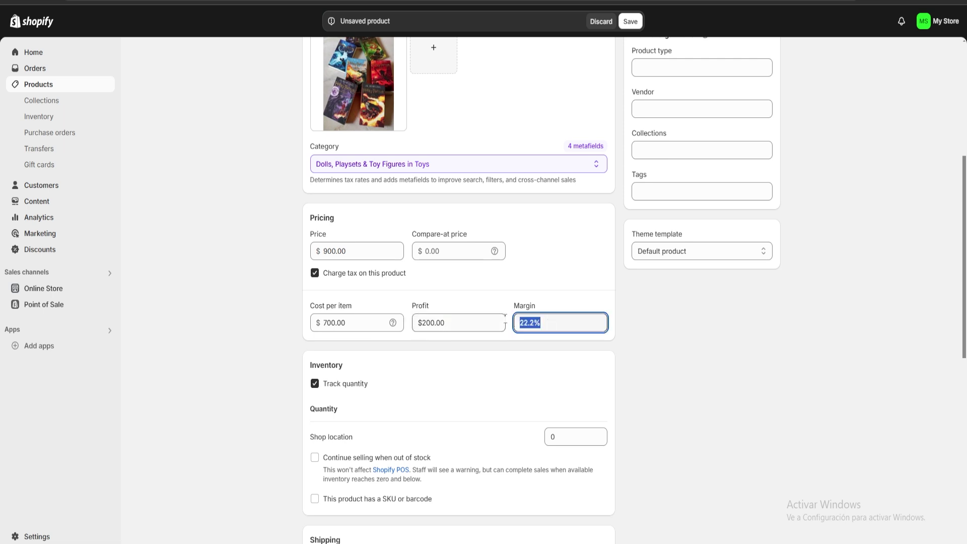
{"action": "left_click", "coordinate": [561, 314]}
Turn off quantity tracking in the product's inventory settings
{"action": "scroll", "coordinate": [480, 298], "scroll_direction": "down", "scroll_amount": 3}
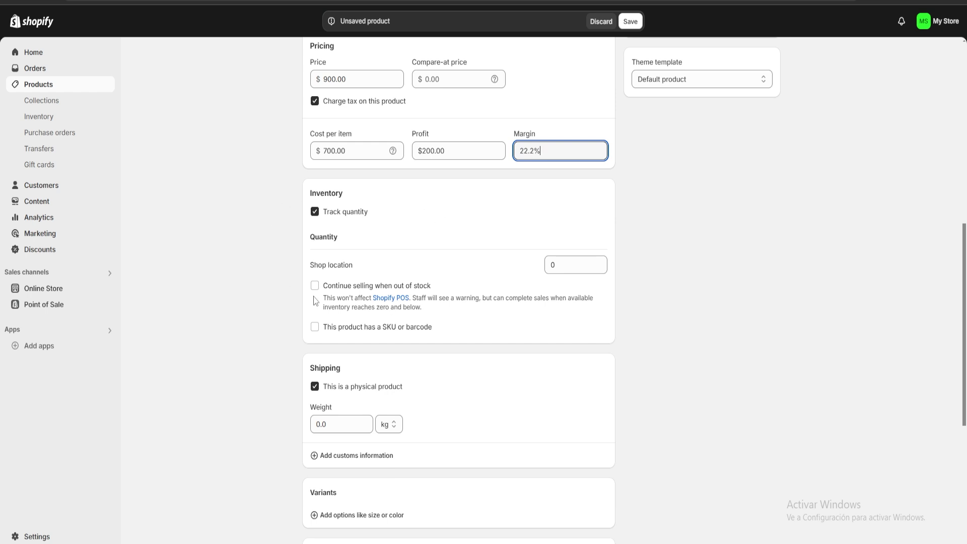
{"action": "left_click", "coordinate": [316, 216]}
{"action": "left_click", "coordinate": [316, 215]}
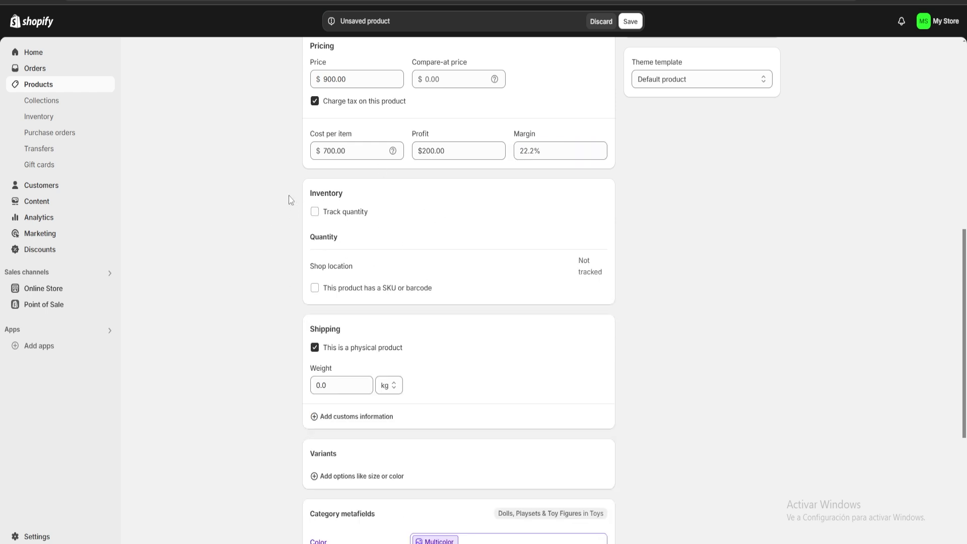
{"action": "scroll", "coordinate": [479, 270], "scroll_direction": "down", "scroll_amount": 3}
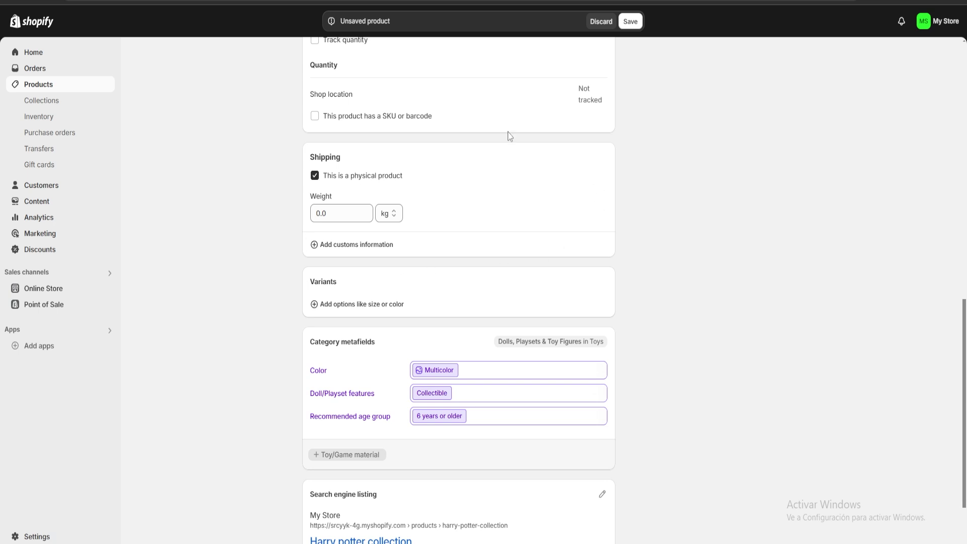
{"action": "left_click", "coordinate": [348, 212]}
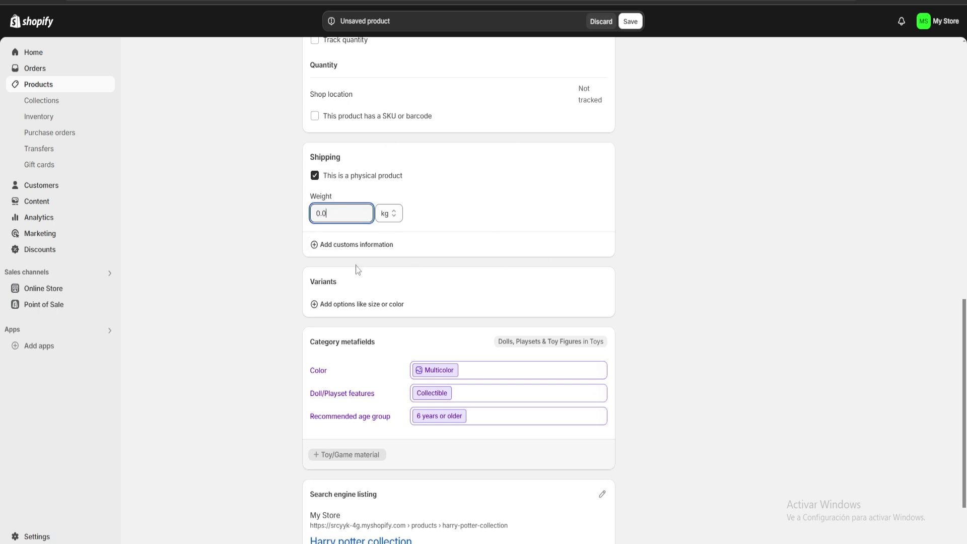
{"action": "scroll", "coordinate": [493, 179], "scroll_direction": "down", "scroll_amount": 2}
Assign the product to the Home page collection in its product organization settings
{"action": "scroll", "coordinate": [553, 353], "scroll_direction": "up", "scroll_amount": 10}
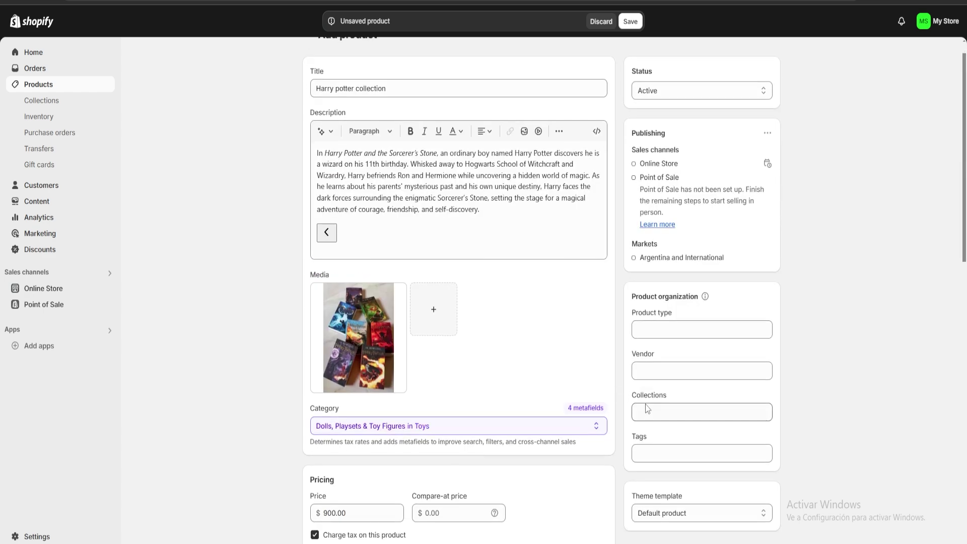
{"action": "scroll", "coordinate": [679, 391], "scroll_direction": "down", "scroll_amount": 3}
{"action": "scroll", "coordinate": [679, 391], "scroll_direction": "up", "scroll_amount": 3}
{"action": "scroll", "coordinate": [693, 388], "scroll_direction": "down", "scroll_amount": 2}
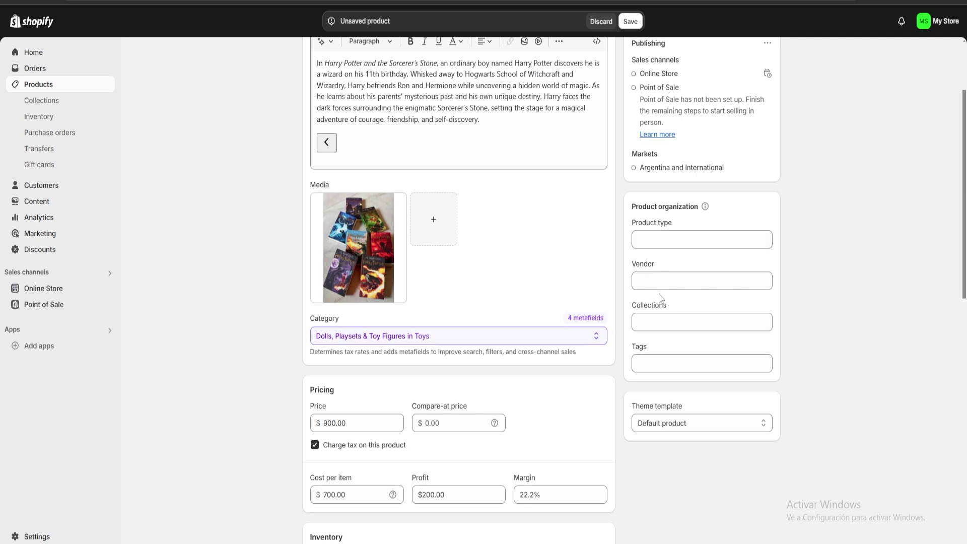
{"action": "left_click", "coordinate": [661, 317]}
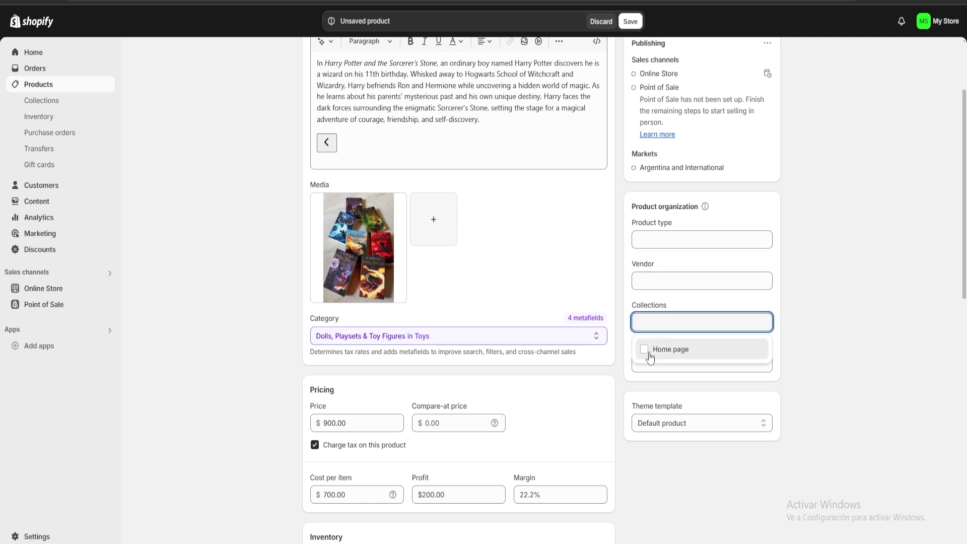
{"action": "left_click", "coordinate": [659, 352]}
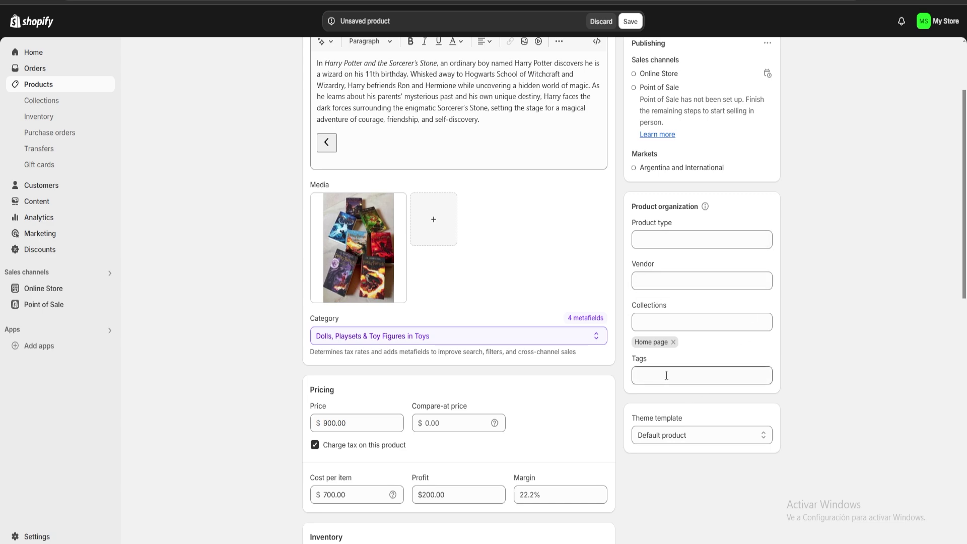
Review the remaining product details down to the search engine listing and save the new product
{"action": "scroll", "coordinate": [660, 368], "scroll_direction": "up", "scroll_amount": 2}
{"action": "scroll", "coordinate": [604, 322], "scroll_direction": "down", "scroll_amount": 15}
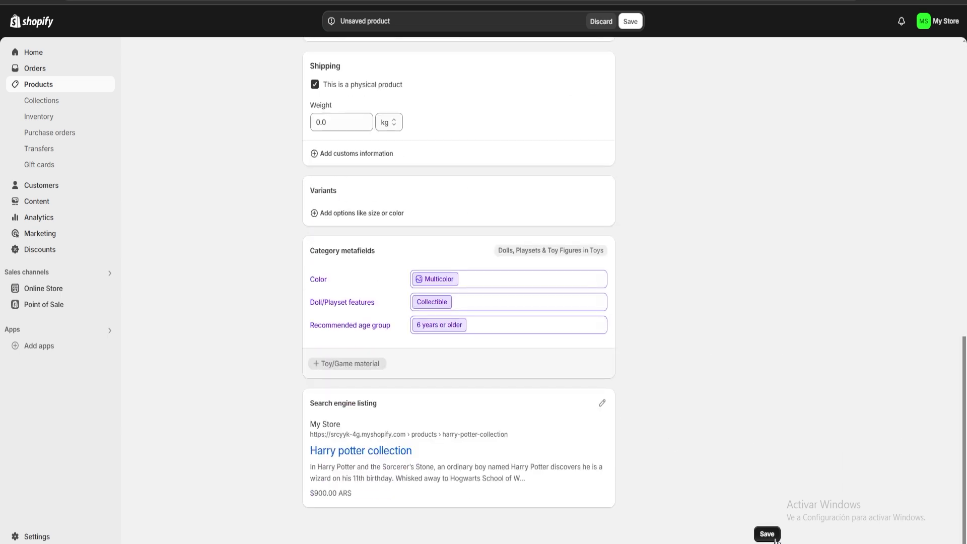
{"action": "left_click", "coordinate": [766, 534]}
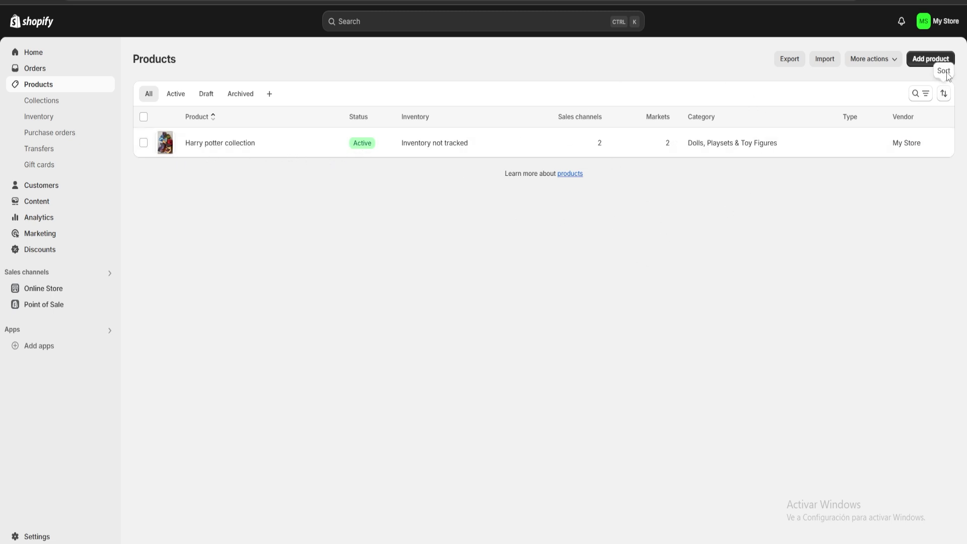
Open a blank form for another product and return to the product list
{"action": "left_click", "coordinate": [928, 61]}
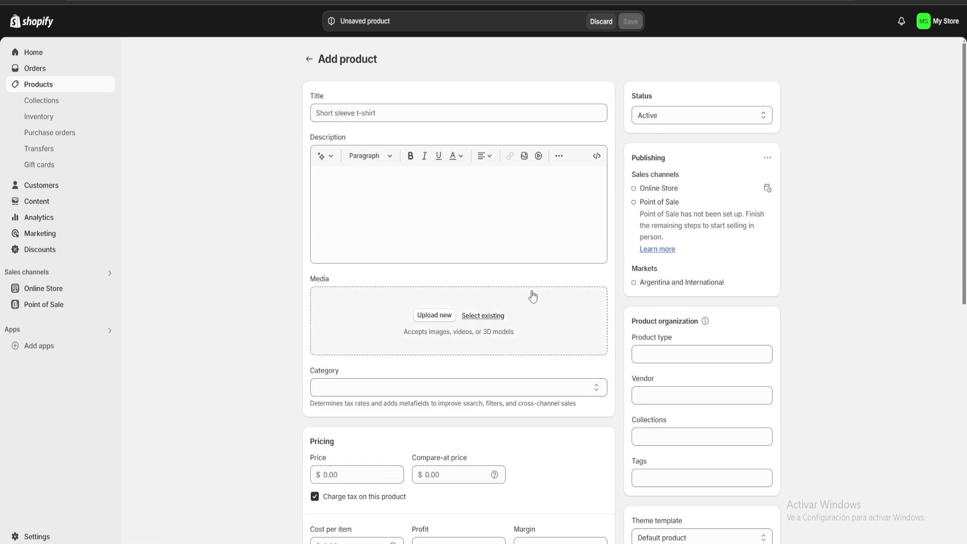
{"action": "key", "text": "alt+Left"}
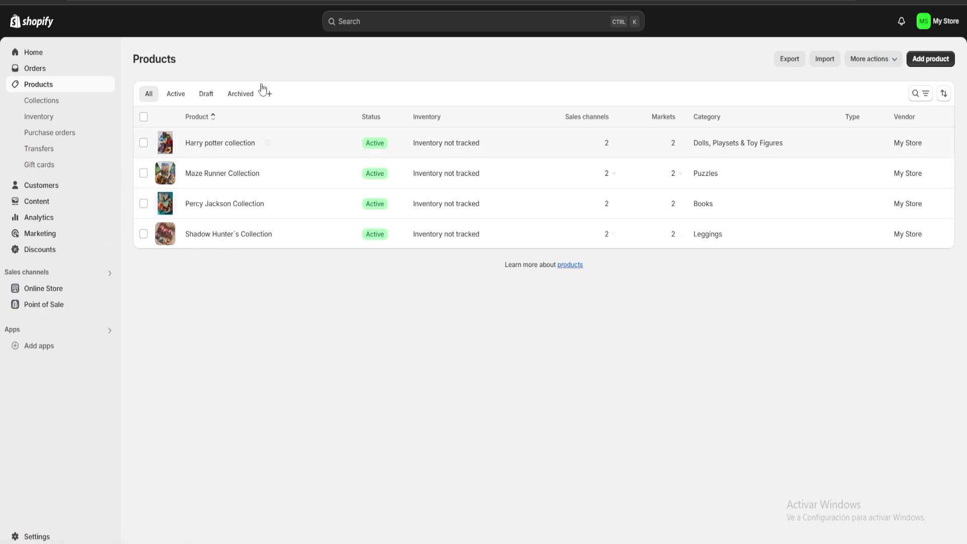
Open the theme settings of the online store
{"action": "left_click", "coordinate": [39, 295]}
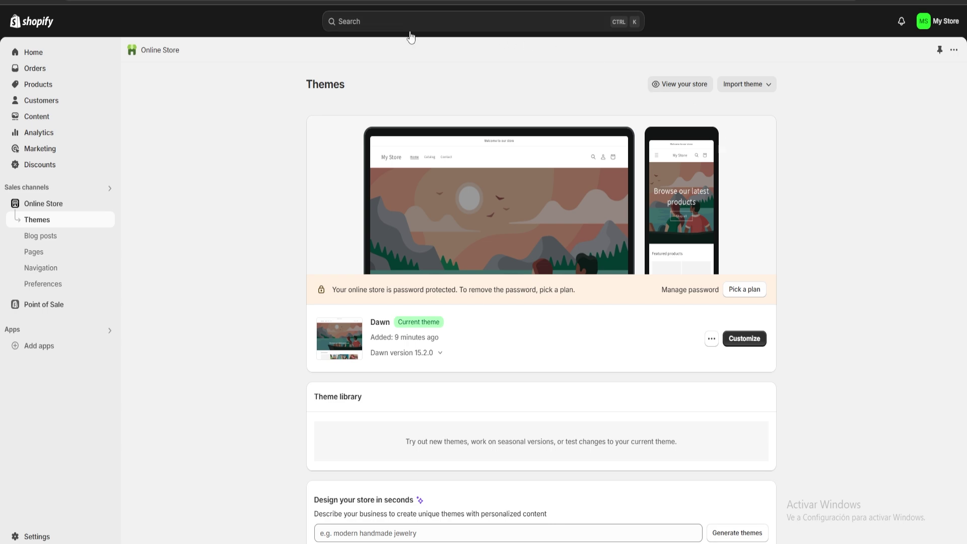
Look through the current theme and the popular free themes offered for the store
{"action": "scroll", "coordinate": [552, 251], "scroll_direction": "down", "scroll_amount": 1}
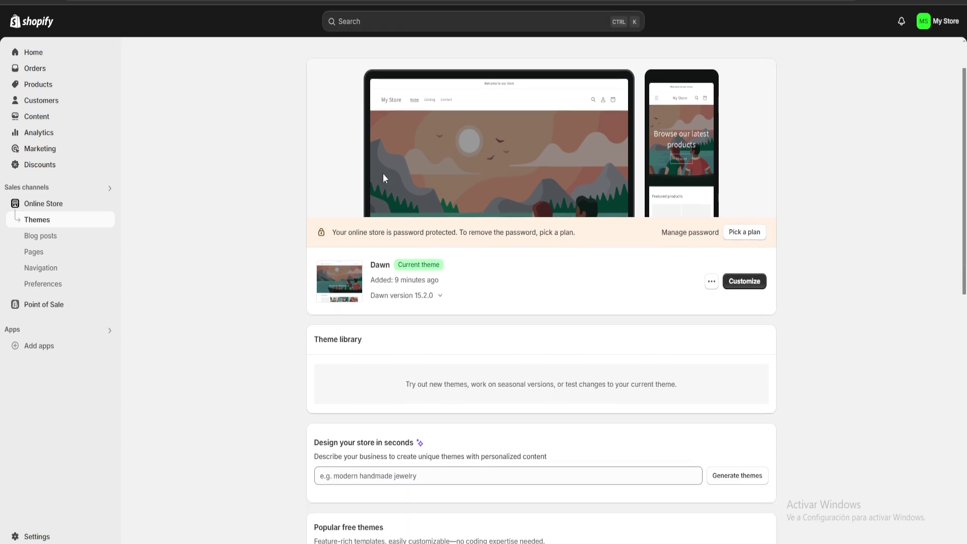
{"action": "scroll", "coordinate": [436, 249], "scroll_direction": "up", "scroll_amount": 1}
{"action": "scroll", "coordinate": [400, 213], "scroll_direction": "down", "scroll_amount": 6}
{"action": "scroll", "coordinate": [400, 217], "scroll_direction": "down", "scroll_amount": 5}
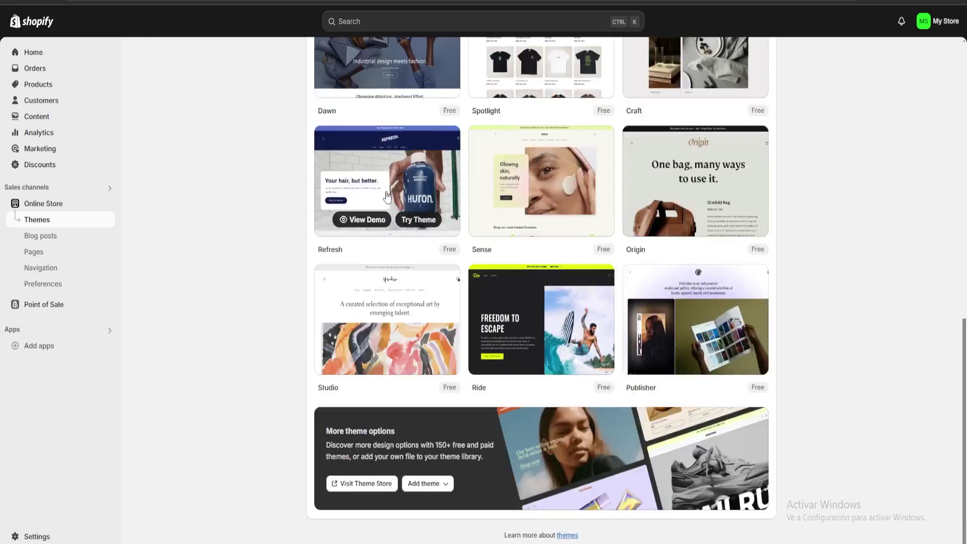
{"action": "scroll", "coordinate": [398, 218], "scroll_direction": "up", "scroll_amount": 2}
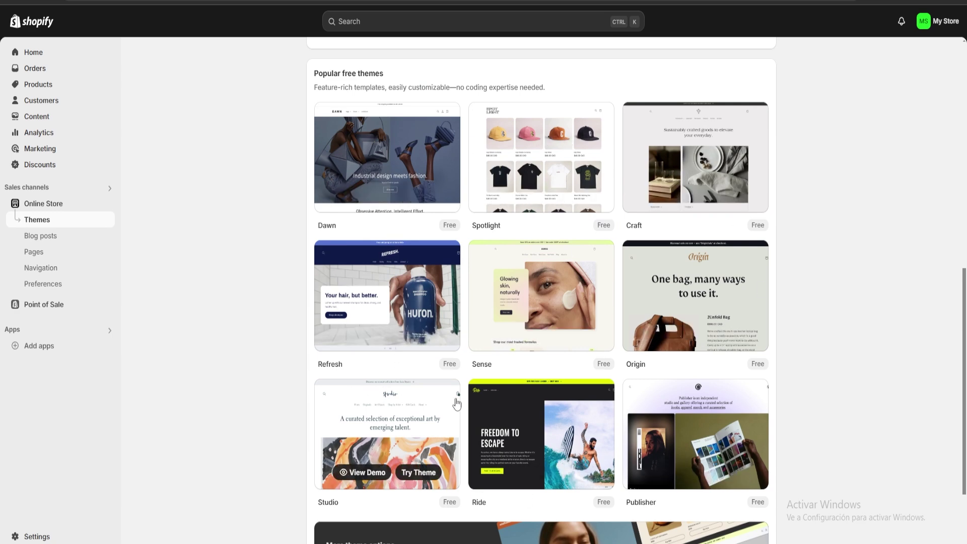
{"action": "scroll", "coordinate": [673, 247], "scroll_direction": "down", "scroll_amount": 2}
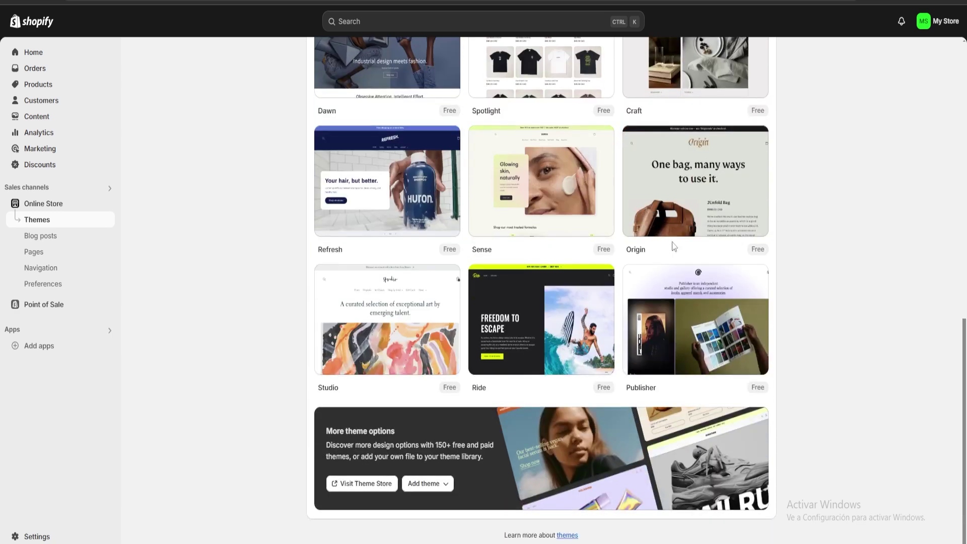
Visit the Theme Store and browse the themes, their prices and the available filters
{"action": "left_click", "coordinate": [363, 484]}
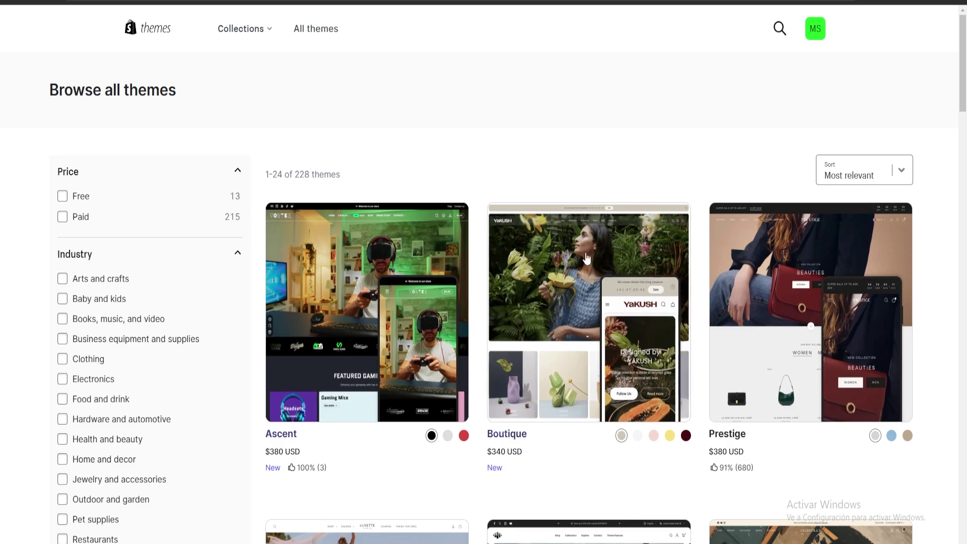
{"action": "scroll", "coordinate": [557, 109], "scroll_direction": "down", "scroll_amount": 4}
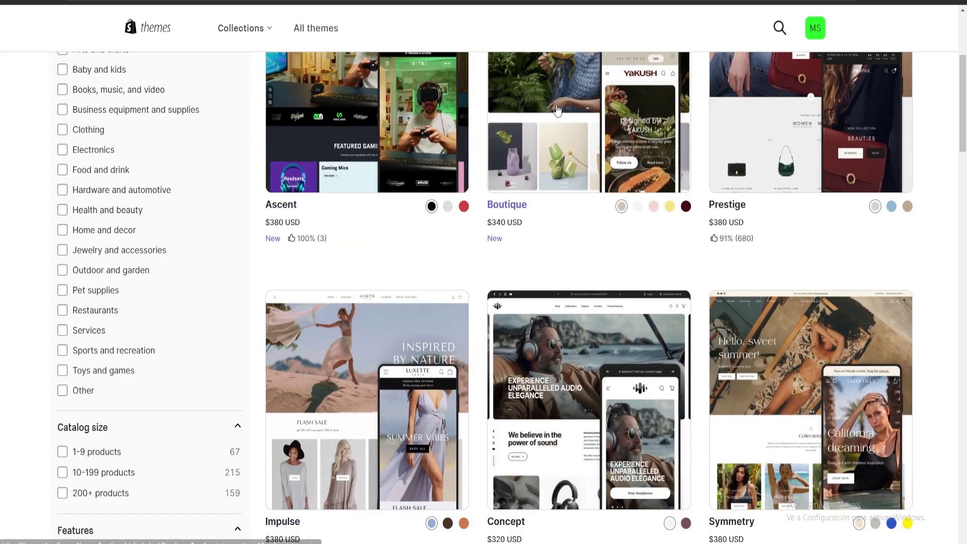
{"action": "scroll", "coordinate": [557, 109], "scroll_direction": "down", "scroll_amount": 6}
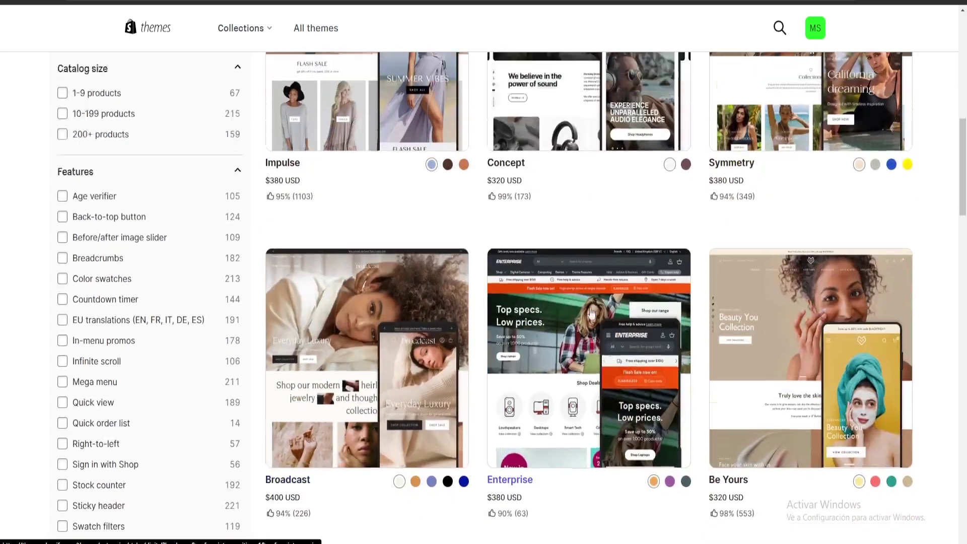
{"action": "scroll", "coordinate": [838, 255], "scroll_direction": "up", "scroll_amount": 1}
{"action": "scroll", "coordinate": [792, 361], "scroll_direction": "down", "scroll_amount": 7}
{"action": "scroll", "coordinate": [566, 299], "scroll_direction": "up", "scroll_amount": 3}
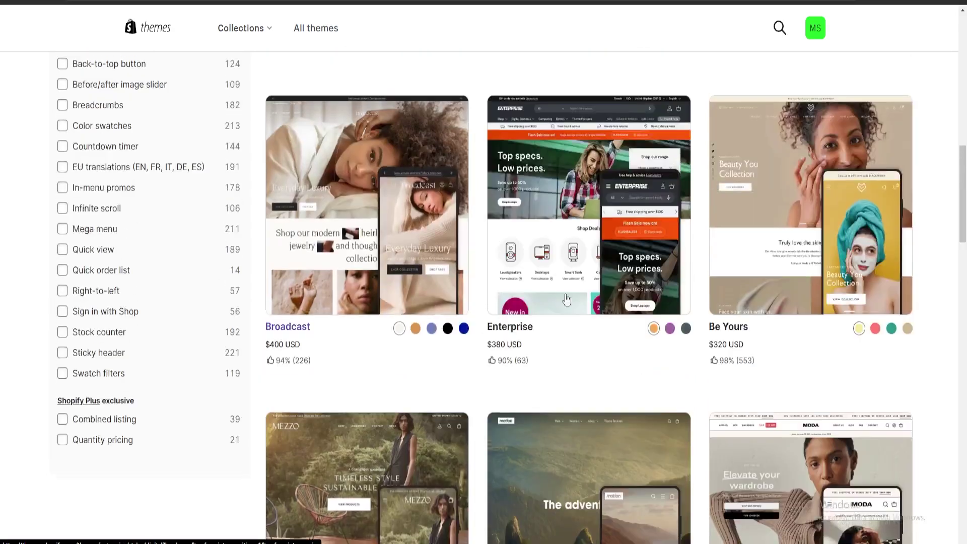
{"action": "scroll", "coordinate": [567, 299], "scroll_direction": "up", "scroll_amount": 11}
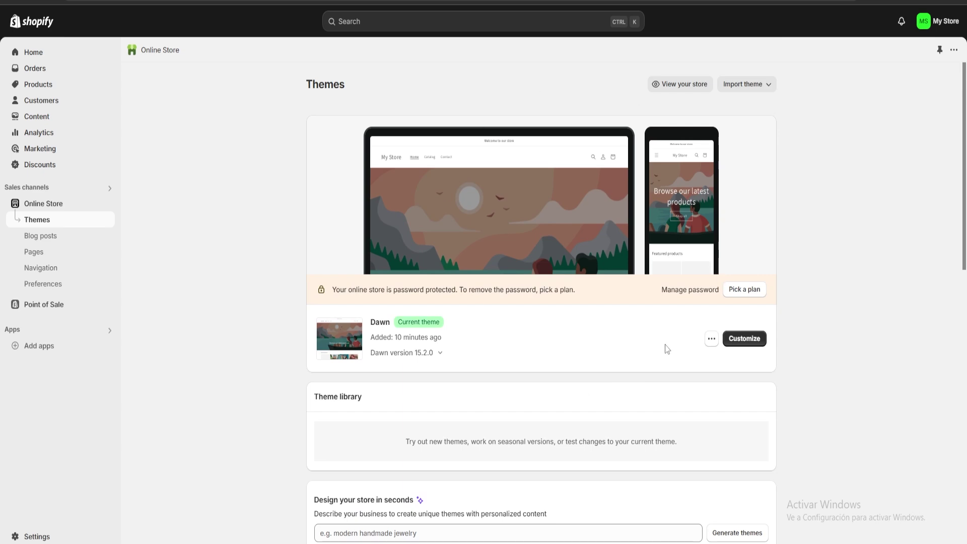
Open the Dawn theme for customization and review the settings of the home page's Image banner section
{"action": "left_click", "coordinate": [745, 340]}
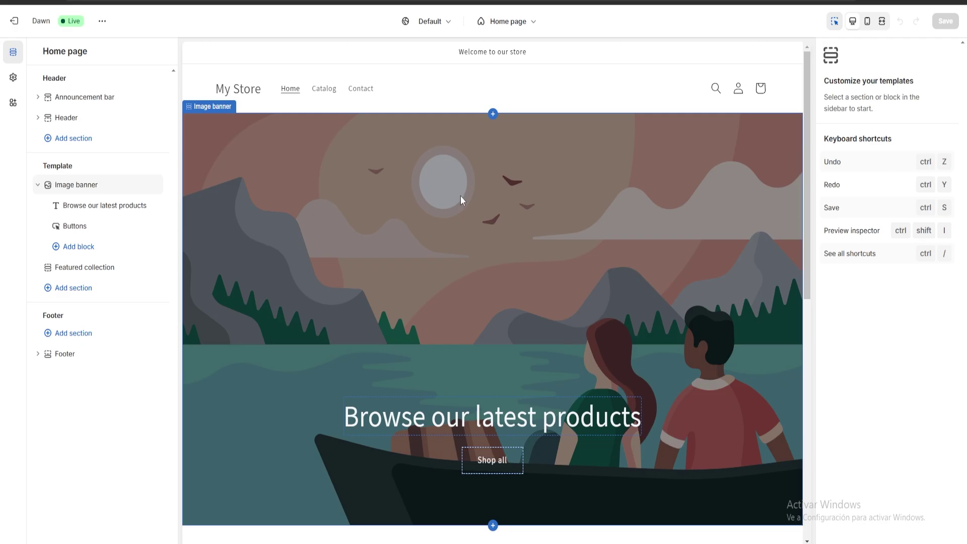
{"action": "scroll", "coordinate": [381, 253], "scroll_direction": "down", "scroll_amount": 2}
{"action": "scroll", "coordinate": [377, 251], "scroll_direction": "up", "scroll_amount": 2}
{"action": "left_click", "coordinate": [312, 219]}
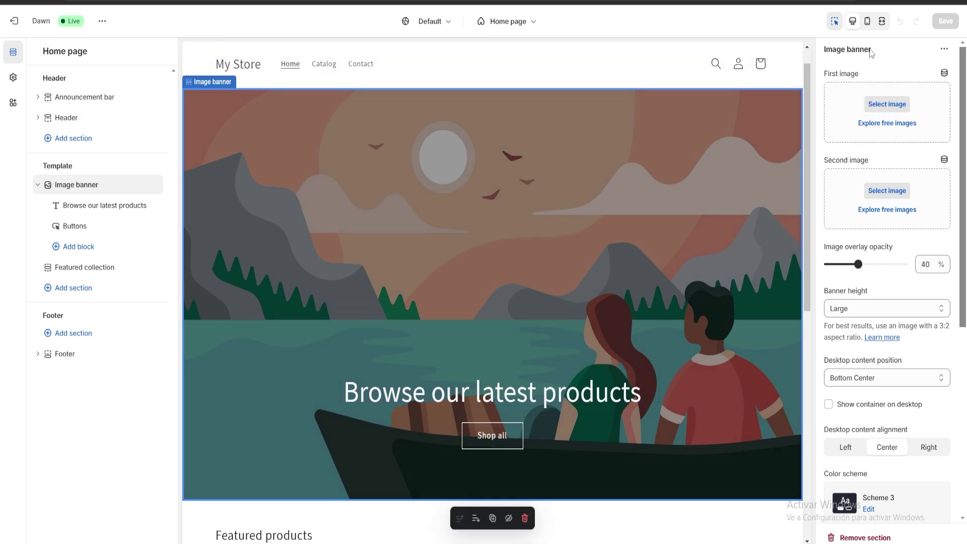
{"action": "scroll", "coordinate": [908, 352], "scroll_direction": "down", "scroll_amount": 6}
{"action": "scroll", "coordinate": [909, 339], "scroll_direction": "up", "scroll_amount": 6}
Upload the bookshop picture faeae3218b3cf93948359e76da1124eb and use it as the first image of the Image banner
{"action": "left_click", "coordinate": [890, 107]}
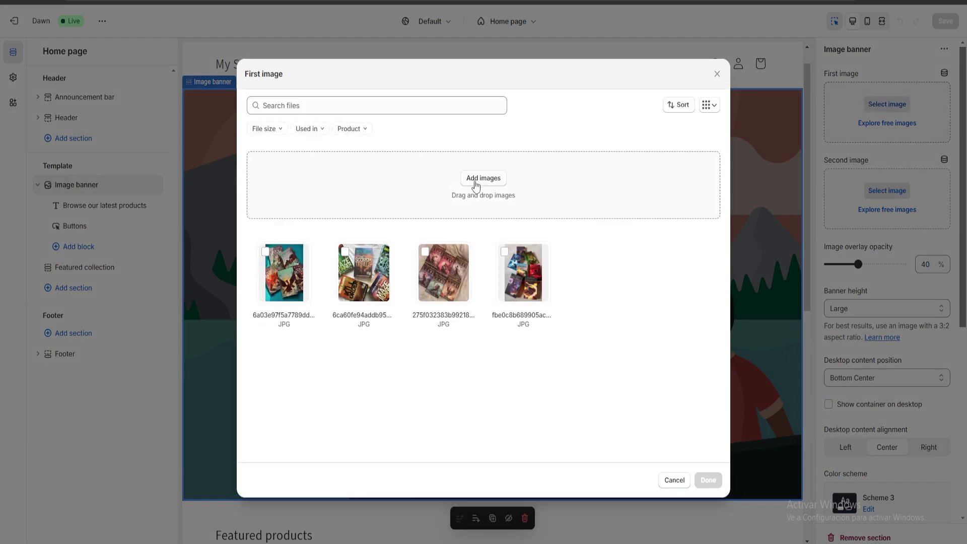
{"action": "left_click", "coordinate": [481, 179]}
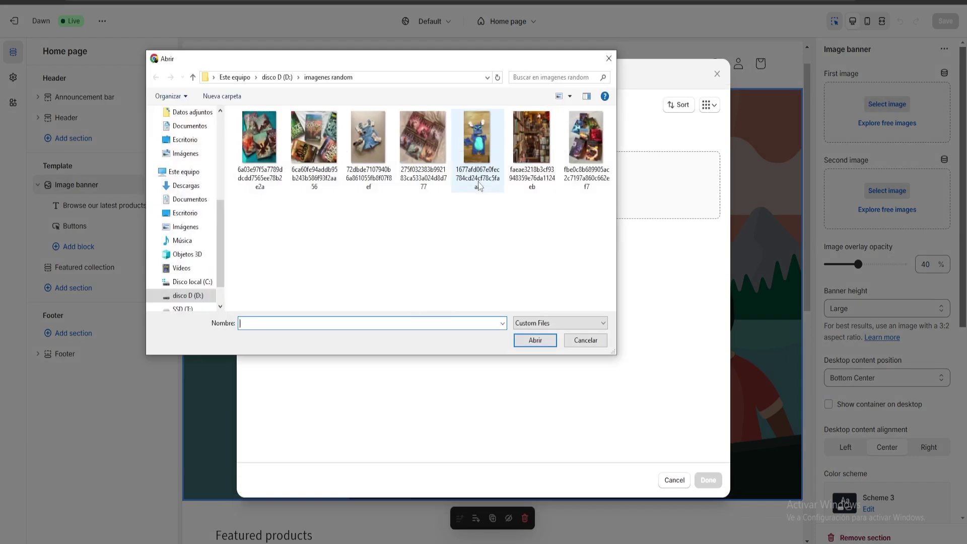
{"action": "double_click", "coordinate": [534, 143]}
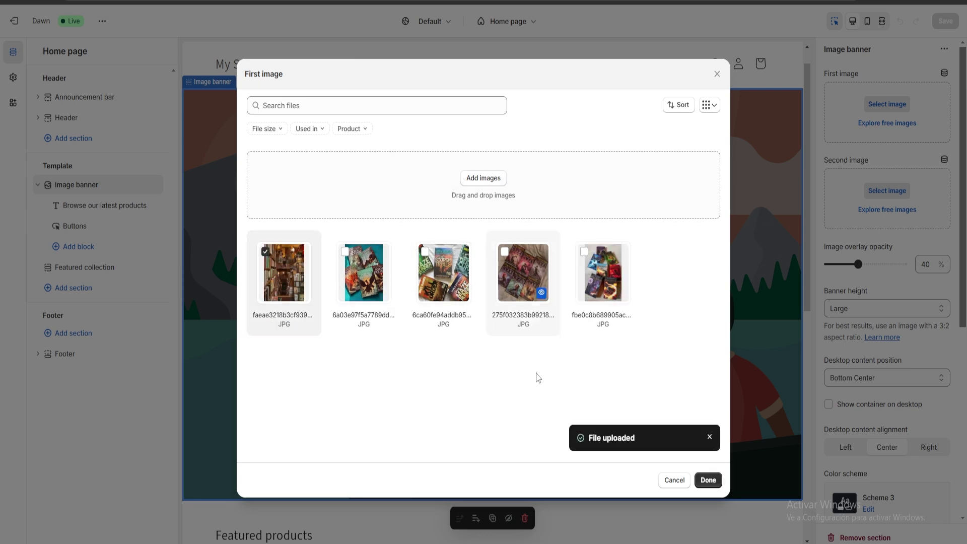
{"action": "left_click", "coordinate": [708, 480]}
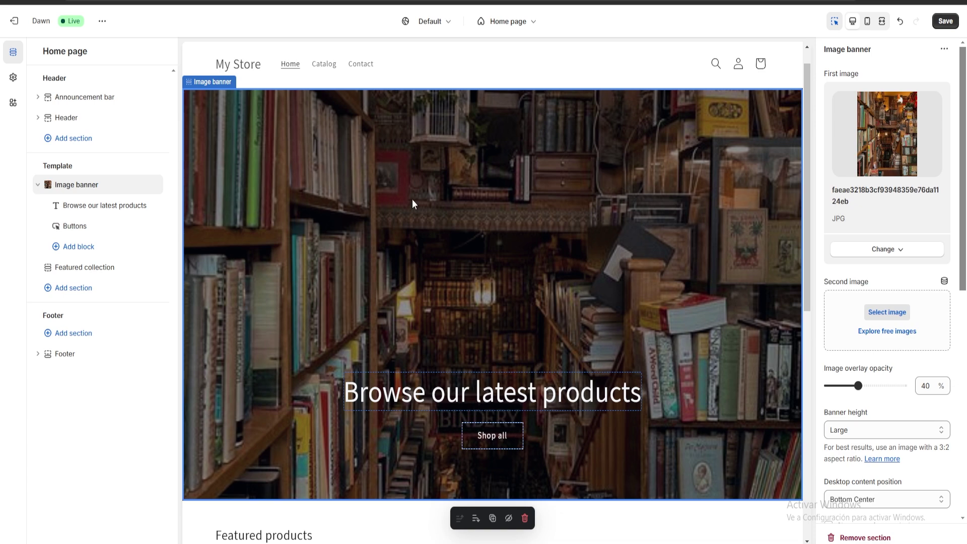
Examine the Image banner's remaining options, including height, content position, color scheme, animations and mobile layout
{"action": "scroll", "coordinate": [912, 309], "scroll_direction": "down", "scroll_amount": 5}
{"action": "scroll", "coordinate": [915, 310], "scroll_direction": "down", "scroll_amount": 4}
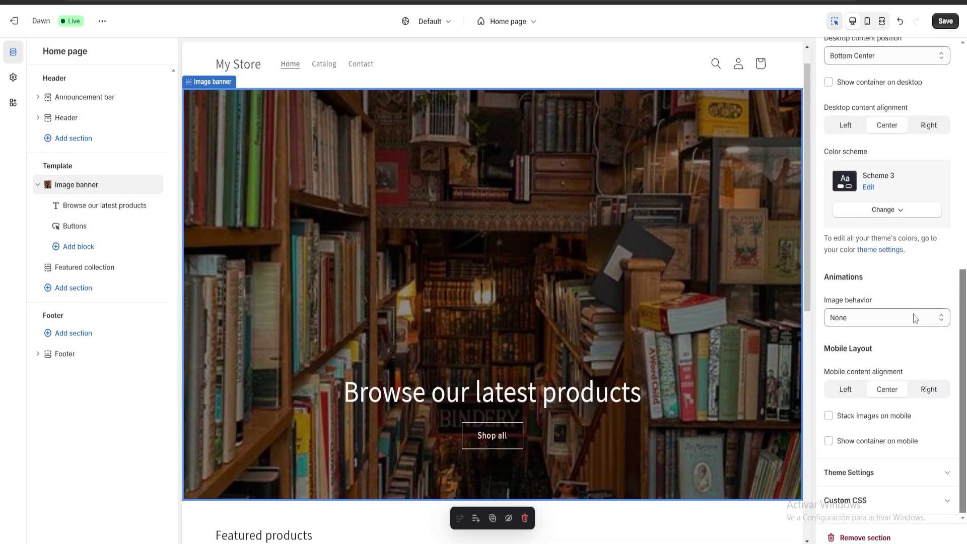
{"action": "scroll", "coordinate": [913, 332], "scroll_direction": "up", "scroll_amount": 9}
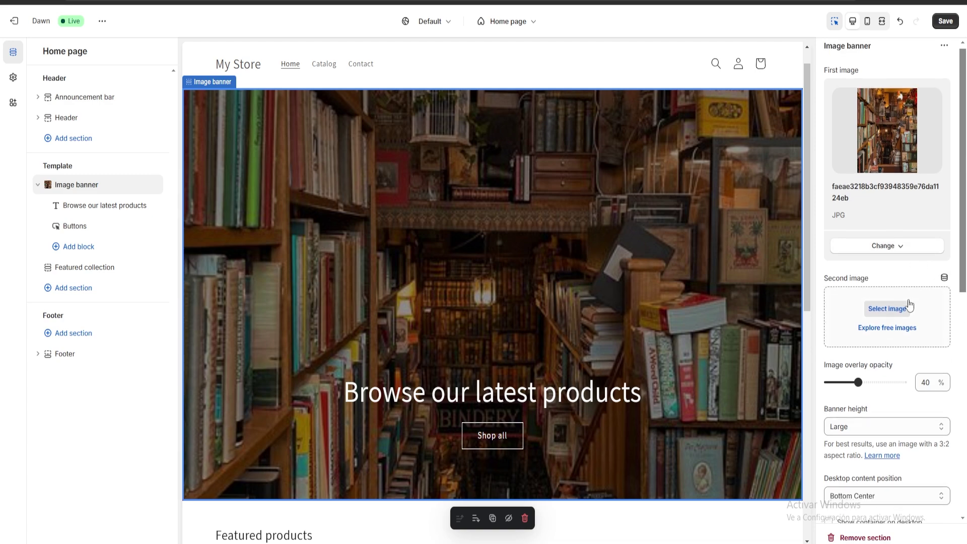
{"action": "scroll", "coordinate": [908, 313], "scroll_direction": "down", "scroll_amount": 9}
{"action": "scroll", "coordinate": [900, 355], "scroll_direction": "up", "scroll_amount": 5}
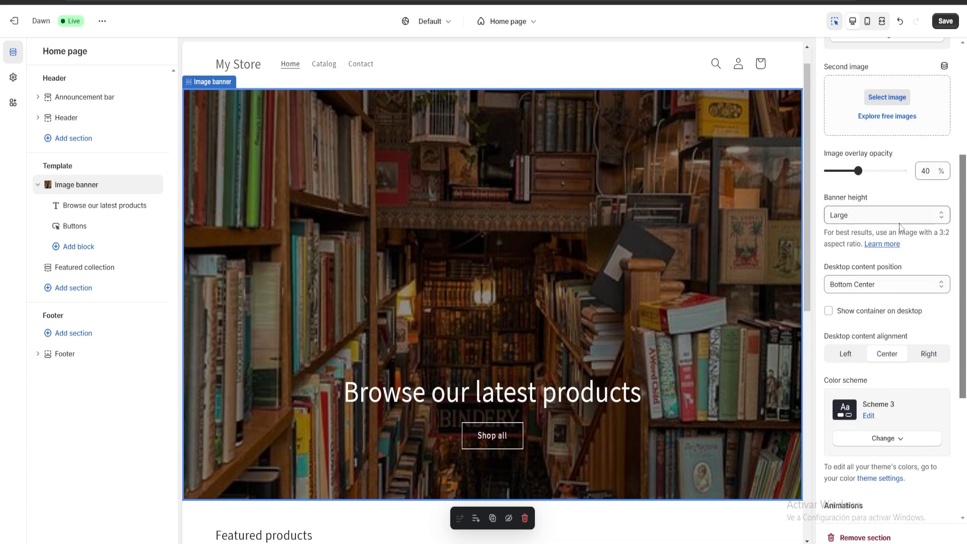
{"action": "scroll", "coordinate": [891, 287], "scroll_direction": "up", "scroll_amount": 4}
{"action": "scroll", "coordinate": [896, 283], "scroll_direction": "down", "scroll_amount": 6}
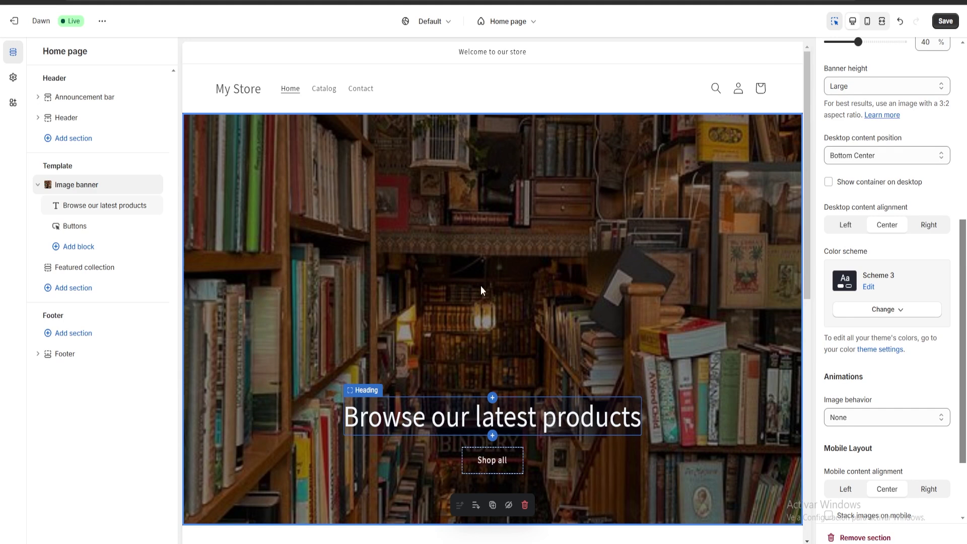
Change the banner's heading text to "Welcome to My Bookstore"
{"action": "left_click", "coordinate": [437, 420]}
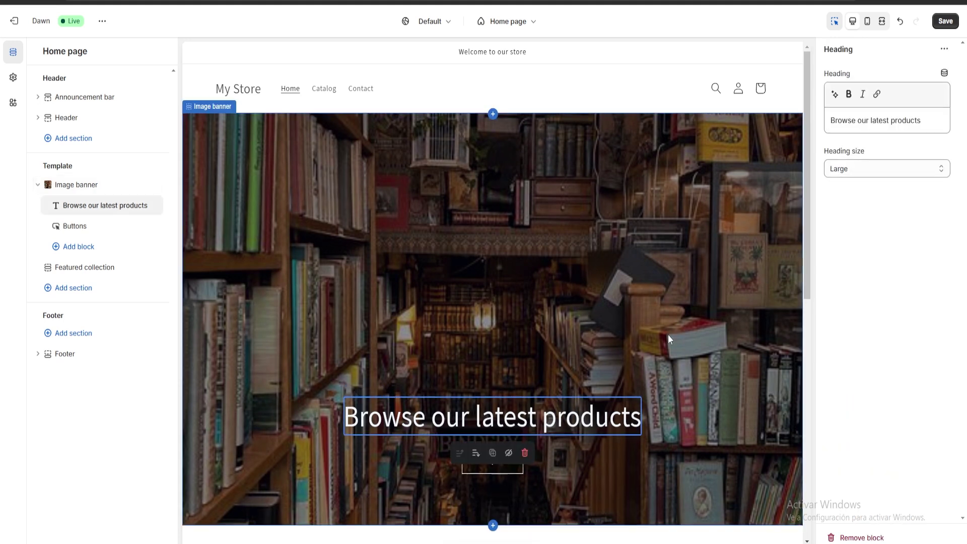
{"action": "triple_click", "coordinate": [935, 122]}
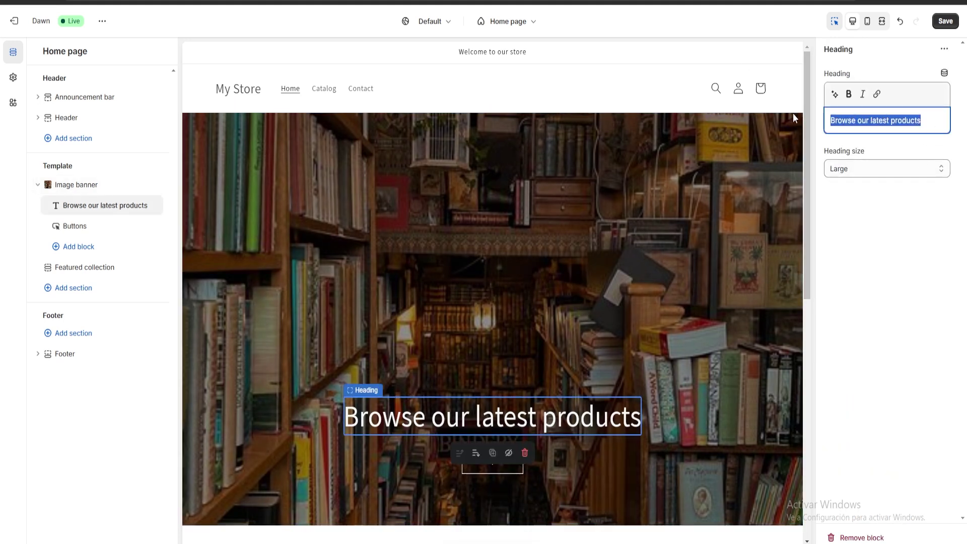
{"action": "key", "text": "BackSpace"}
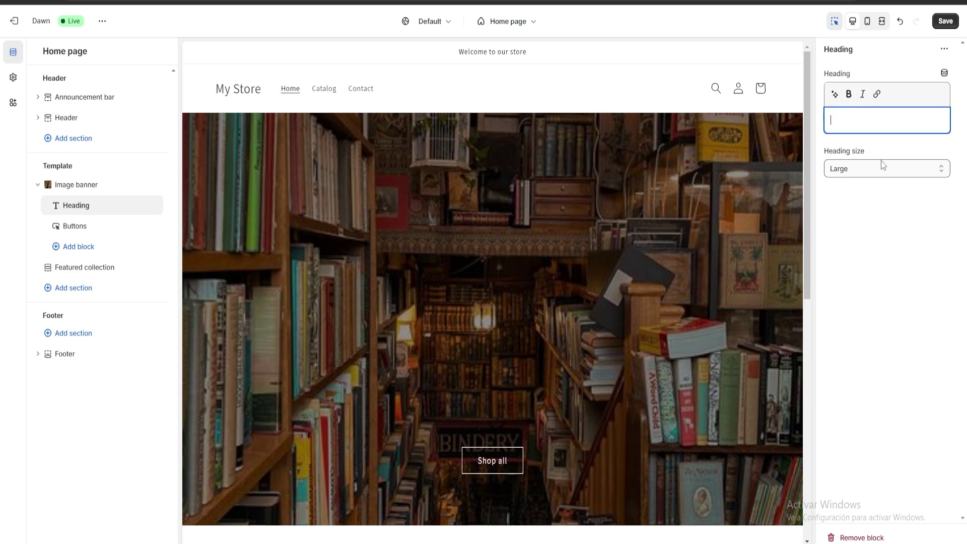
{"action": "type", "text": "Welcome to "}
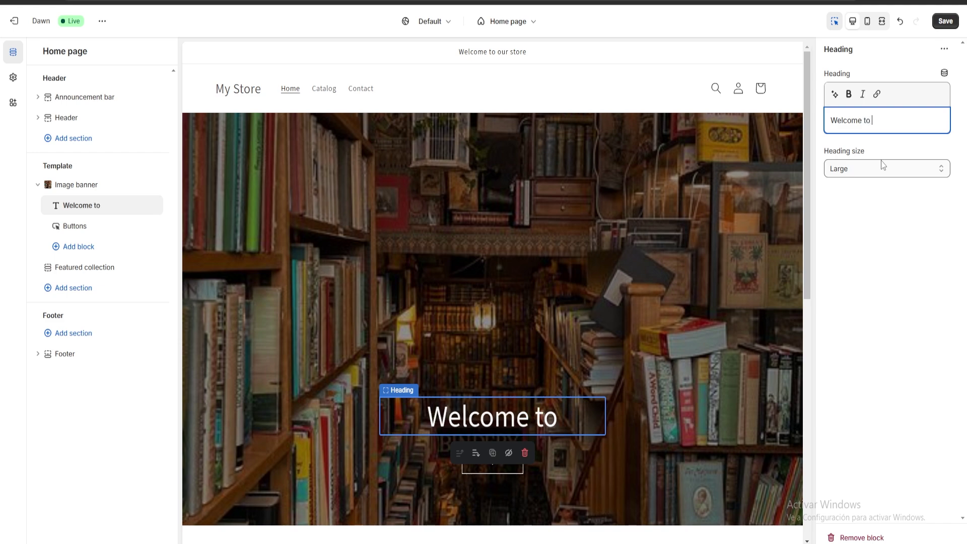
{"action": "type", "text": "My Bookst"}
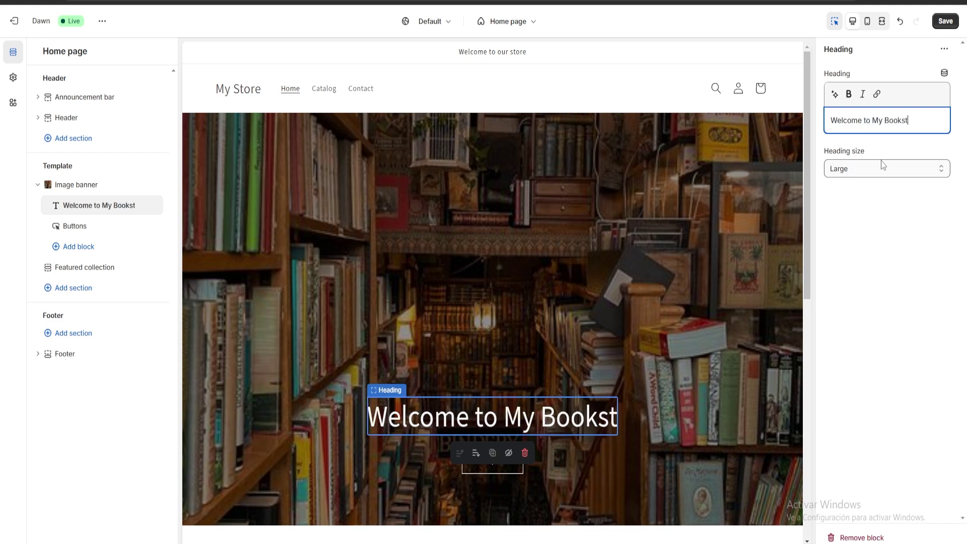
{"action": "type", "text": "ore"}
{"action": "left_click", "coordinate": [927, 361]}
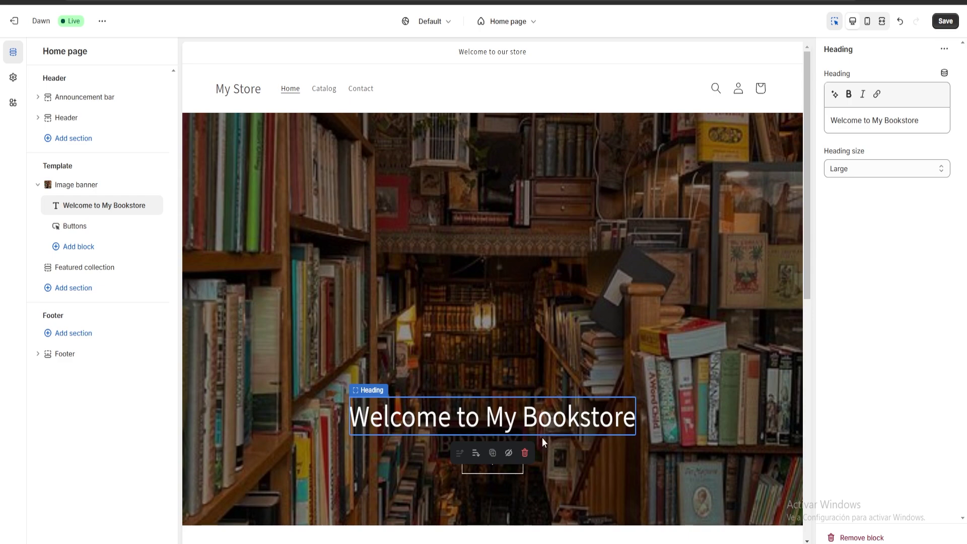
Check the banner and the featured products in the home page preview, and look over the template's sections
{"action": "scroll", "coordinate": [583, 351], "scroll_direction": "down", "scroll_amount": 5}
{"action": "scroll", "coordinate": [549, 236], "scroll_direction": "up", "scroll_amount": 2}
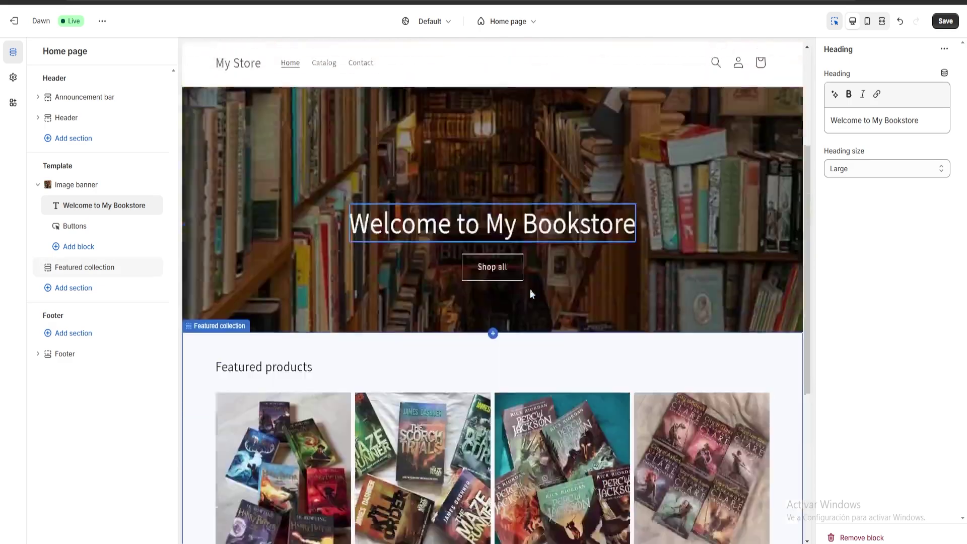
{"action": "scroll", "coordinate": [530, 294], "scroll_direction": "up", "scroll_amount": 4}
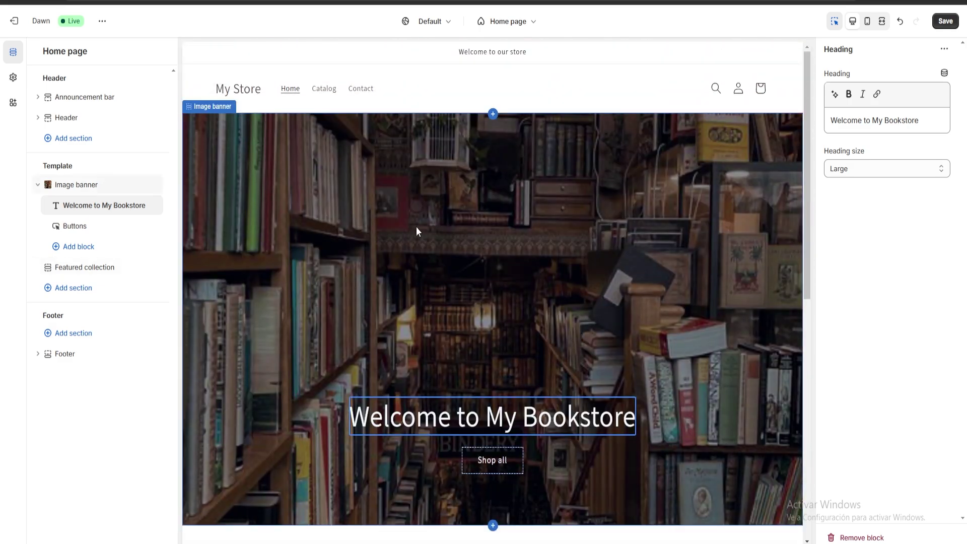
{"action": "scroll", "coordinate": [418, 236], "scroll_direction": "down", "scroll_amount": 5}
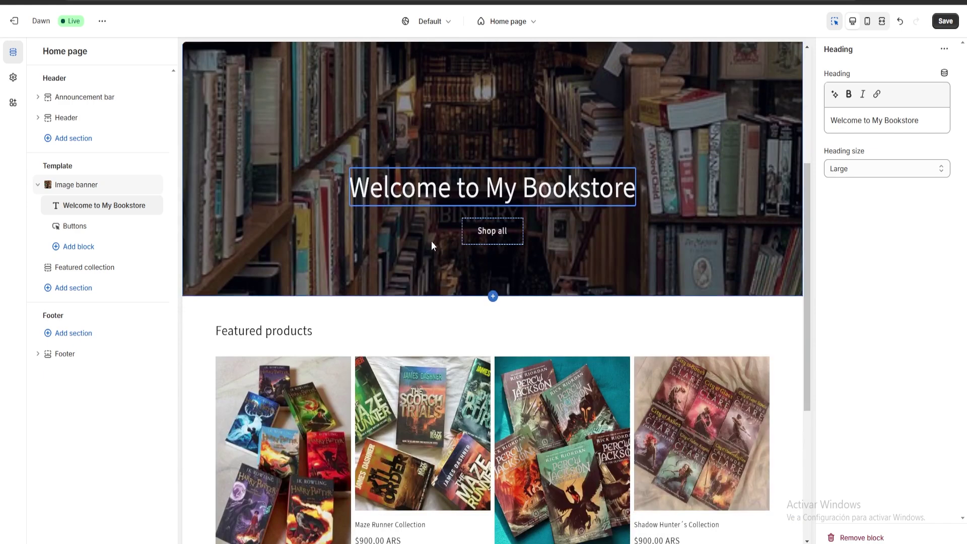
{"action": "scroll", "coordinate": [423, 222], "scroll_direction": "up", "scroll_amount": 4}
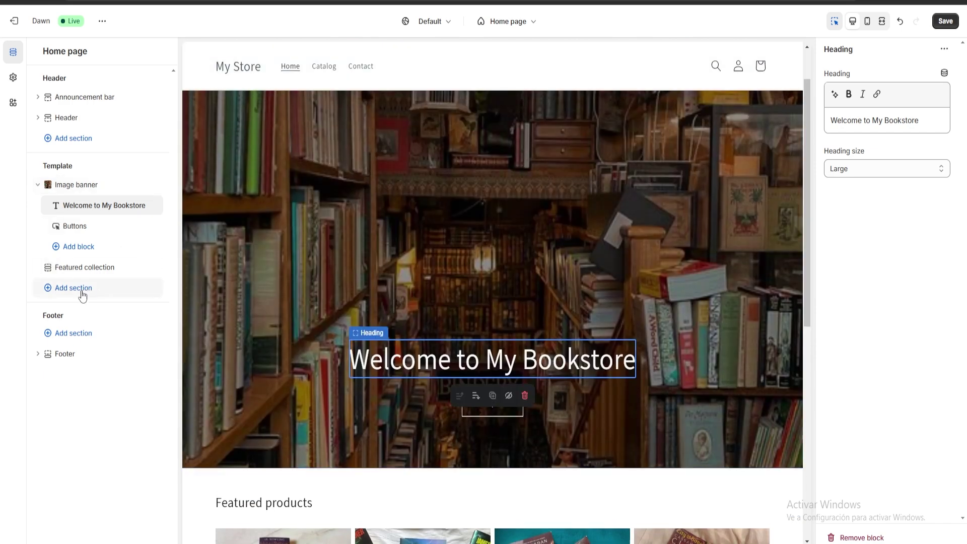
{"action": "left_click_drag", "start_coordinate": [72, 166], "coordinate": [50, 166]}
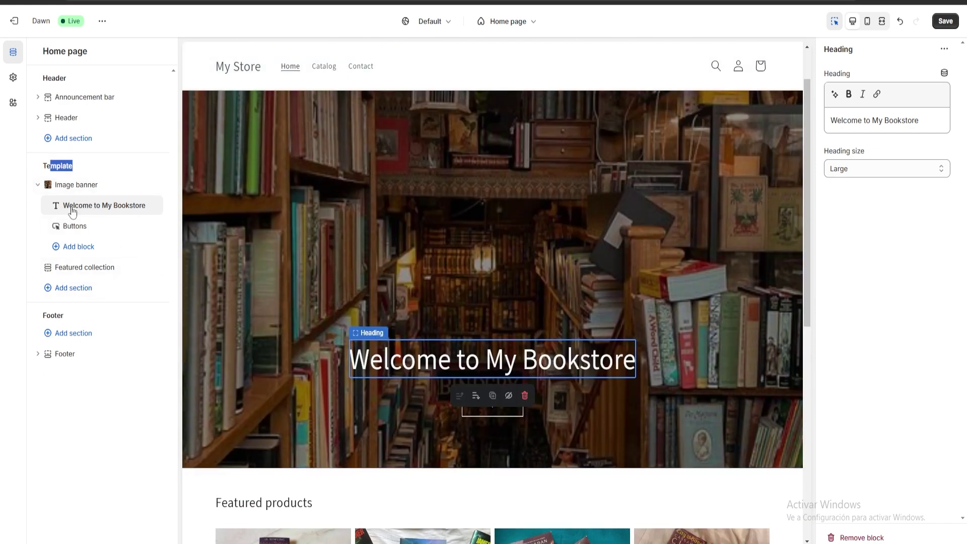
Add a Featured product section below the Featured collection and bring up its product setting
{"action": "left_click", "coordinate": [68, 292]}
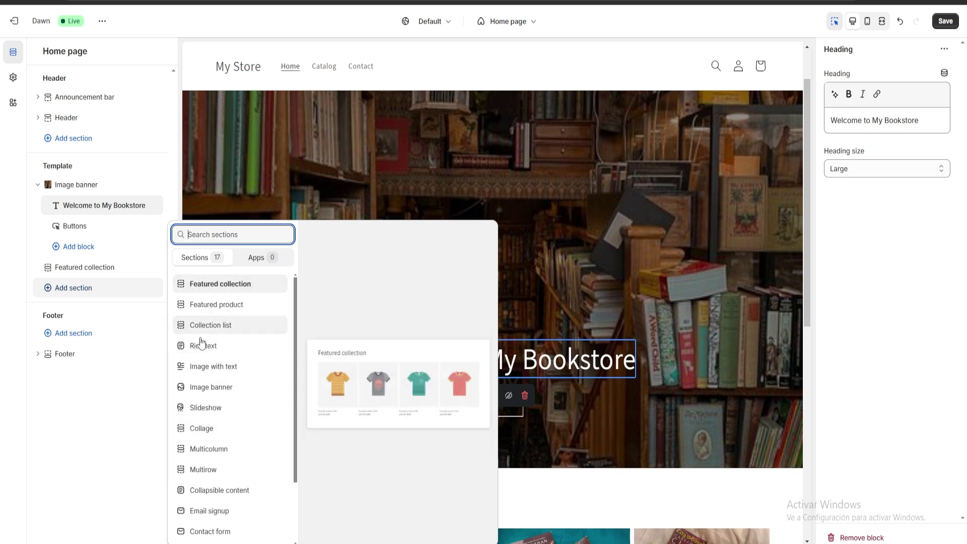
{"action": "left_click", "coordinate": [211, 304]}
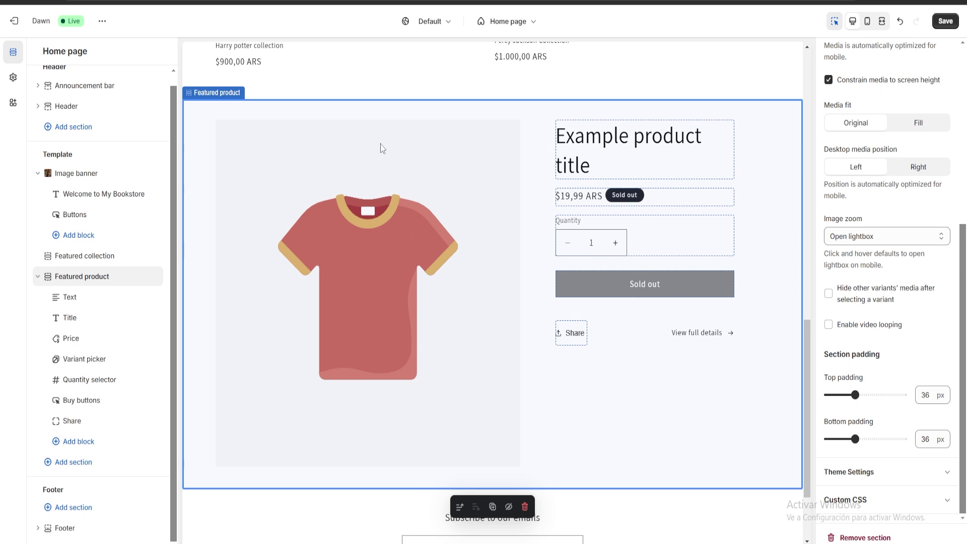
{"action": "scroll", "coordinate": [570, 276], "scroll_direction": "up", "scroll_amount": 2}
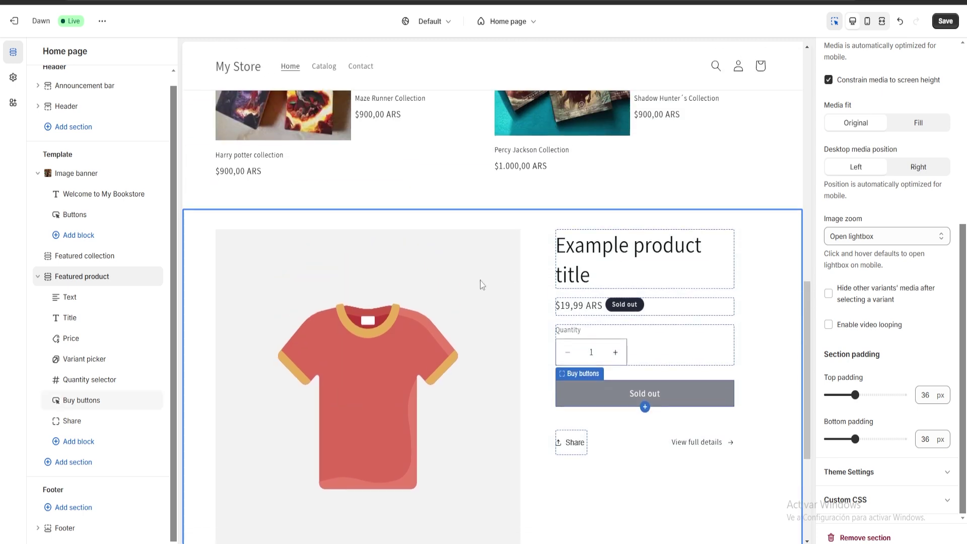
{"action": "scroll", "coordinate": [504, 302], "scroll_direction": "down", "scroll_amount": 3}
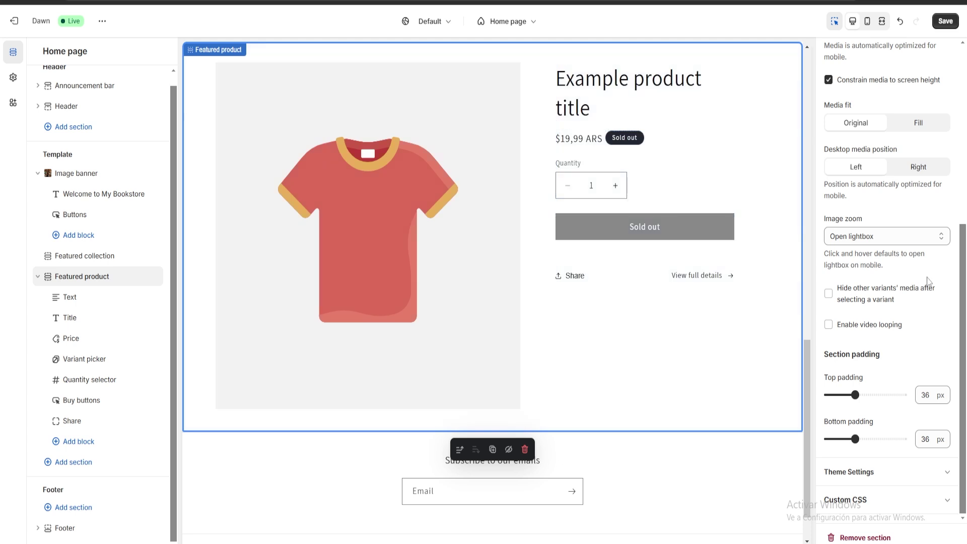
{"action": "scroll", "coordinate": [889, 386], "scroll_direction": "up", "scroll_amount": 5}
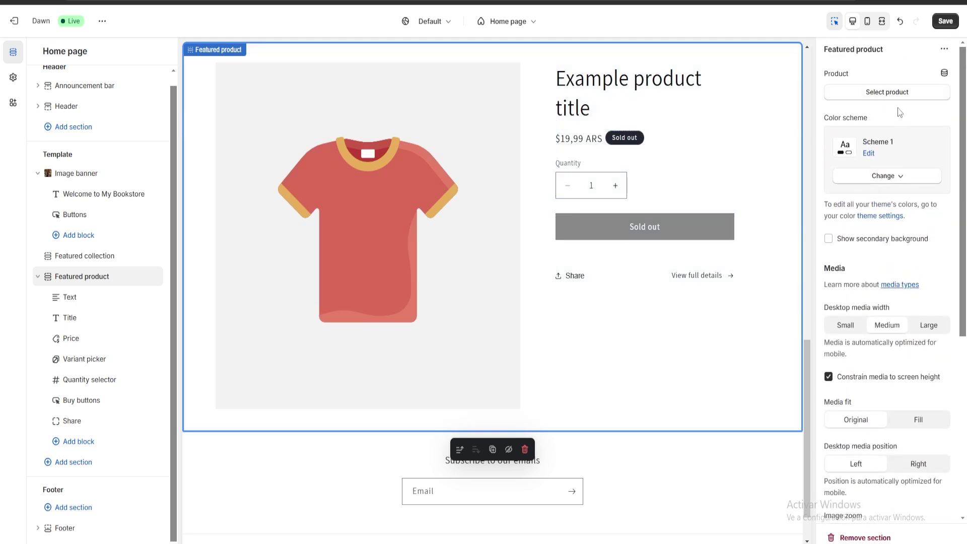
Assign the Percy Jackson Collection to the Featured product section and set the section's color scheme to Scheme 4
{"action": "double_click", "coordinate": [850, 75]}
{"action": "left_click", "coordinate": [878, 96]}
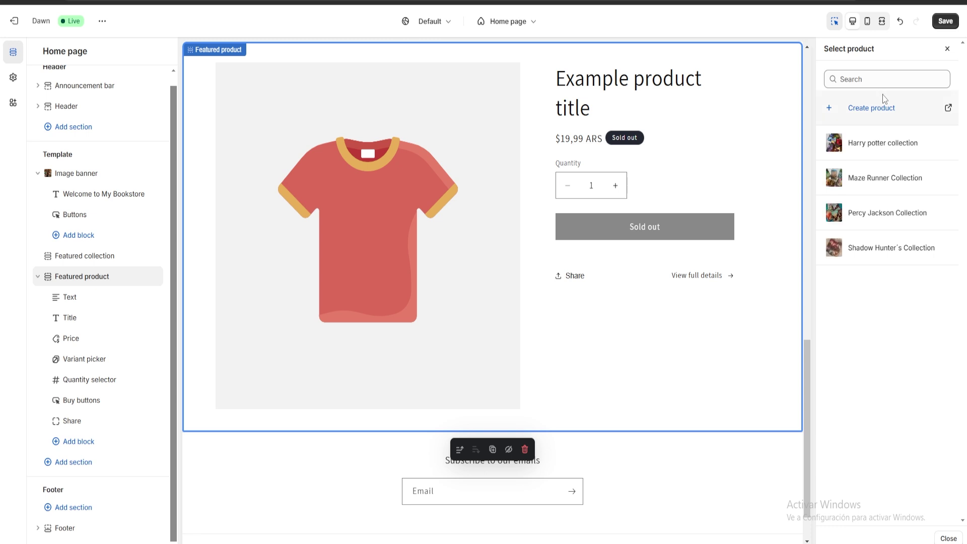
{"action": "left_click", "coordinate": [851, 219]}
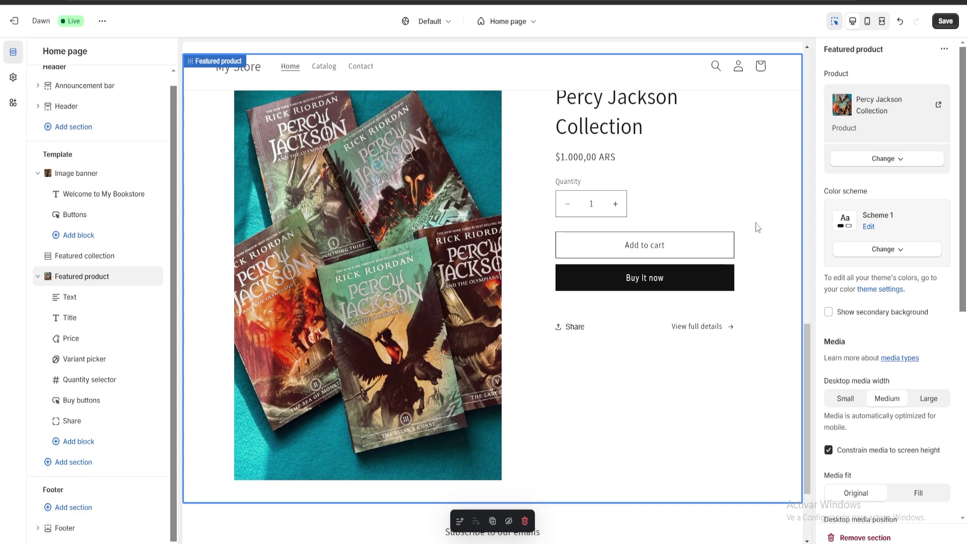
{"action": "scroll", "coordinate": [914, 183], "scroll_direction": "down", "scroll_amount": 3}
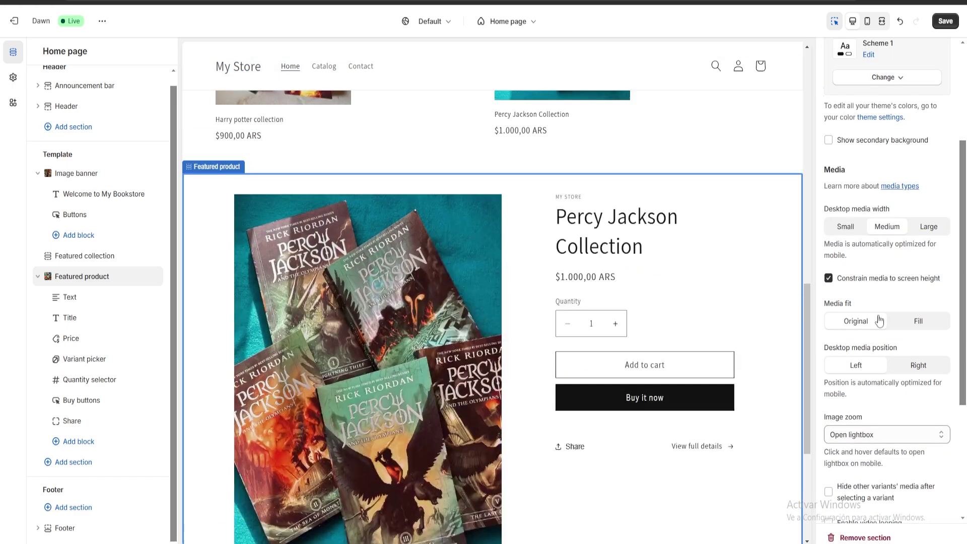
{"action": "scroll", "coordinate": [896, 340], "scroll_direction": "up", "scroll_amount": 3}
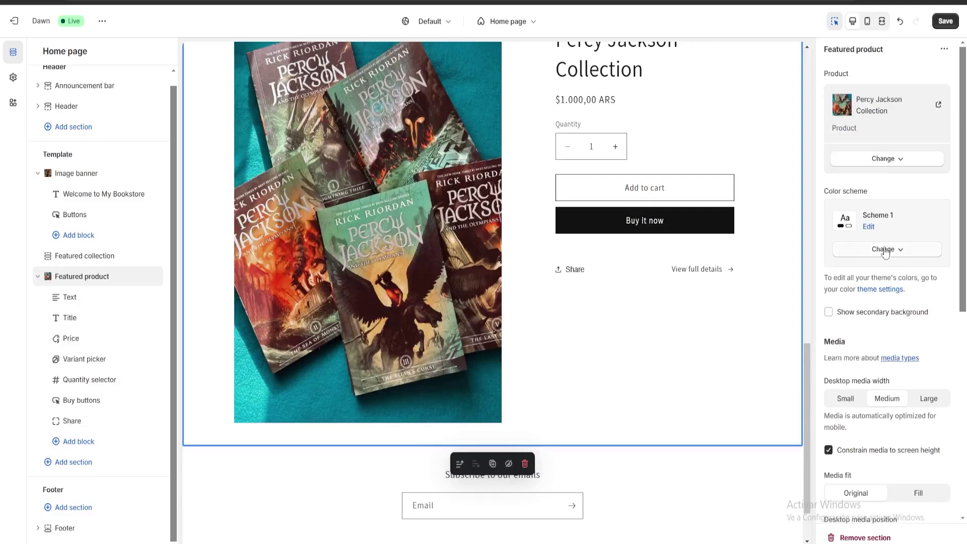
{"action": "left_click", "coordinate": [886, 249]}
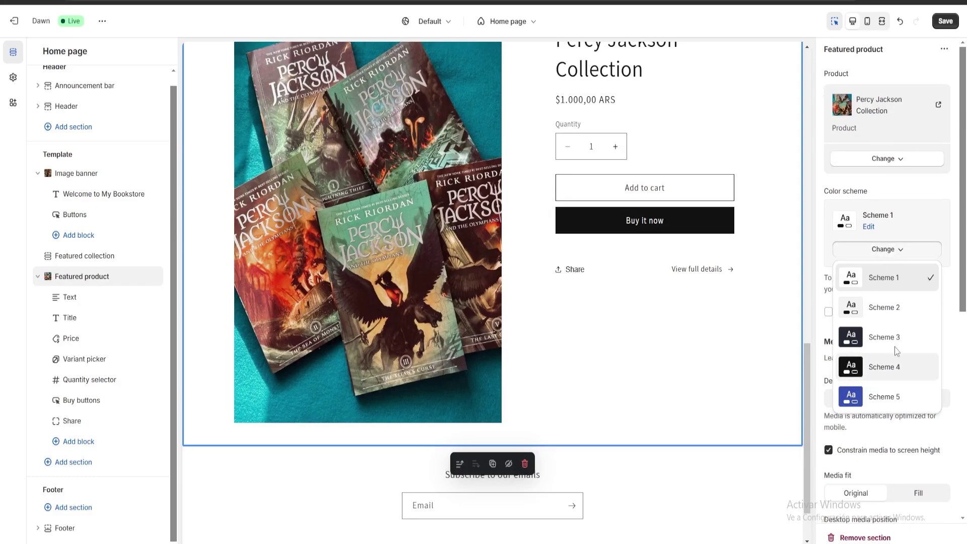
{"action": "left_click", "coordinate": [870, 369]}
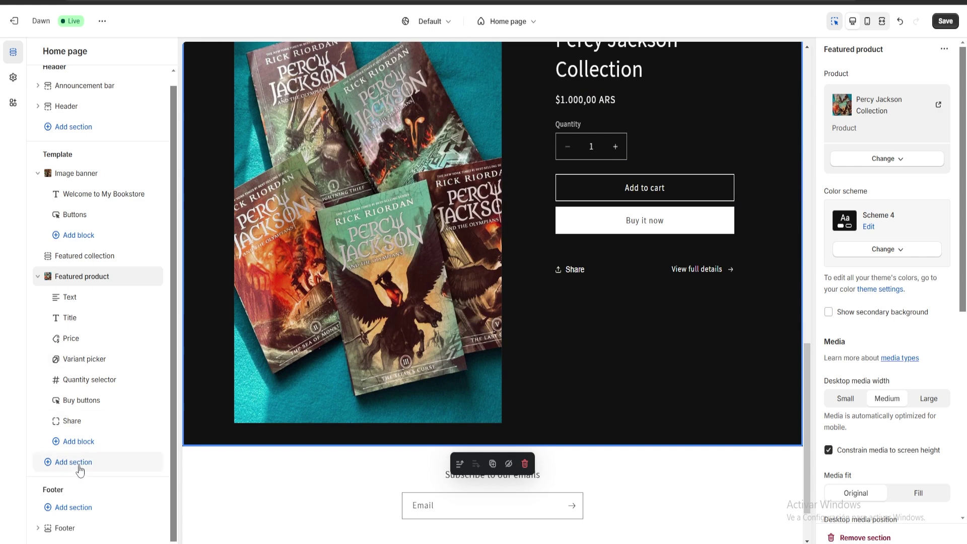
{"action": "left_click", "coordinate": [79, 470]}
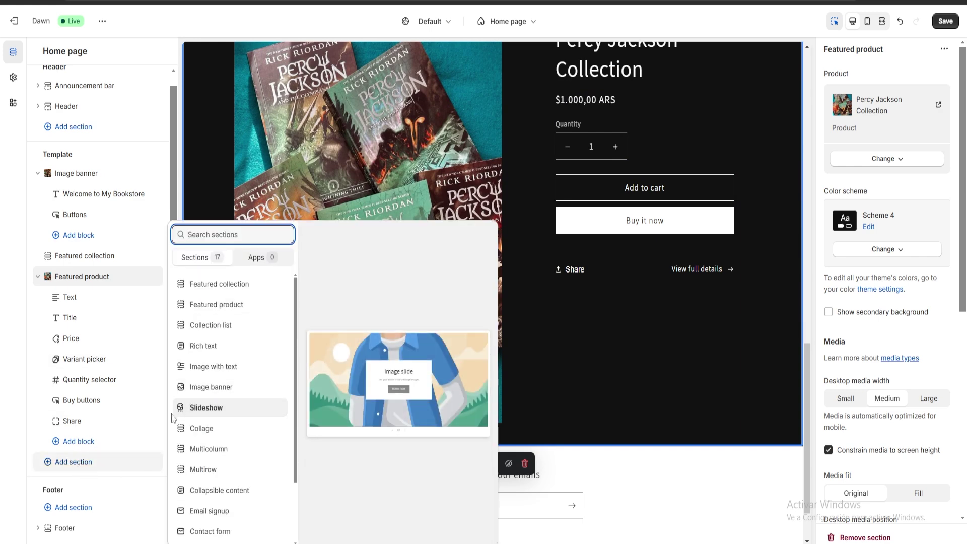
{"action": "left_click", "coordinate": [216, 285]}
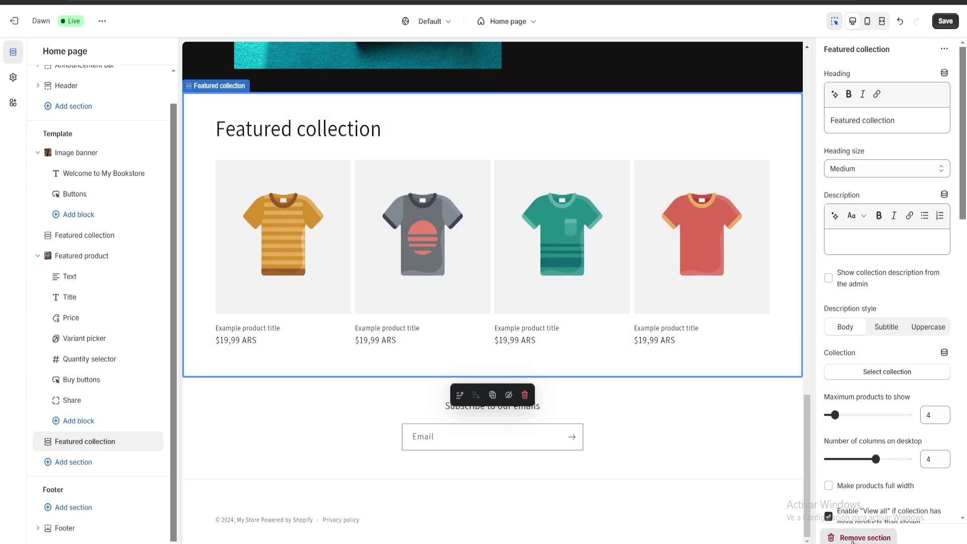
{"action": "left_click", "coordinate": [844, 538]}
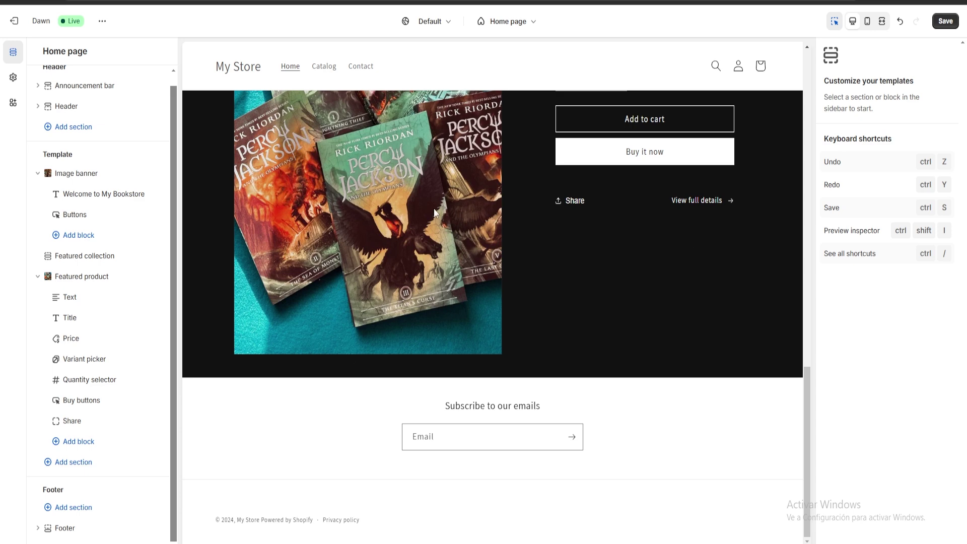
Look over the home page from the banner up, the section types available for the header, and the Header section's settings
{"action": "scroll", "coordinate": [443, 297], "scroll_direction": "up", "scroll_amount": 10}
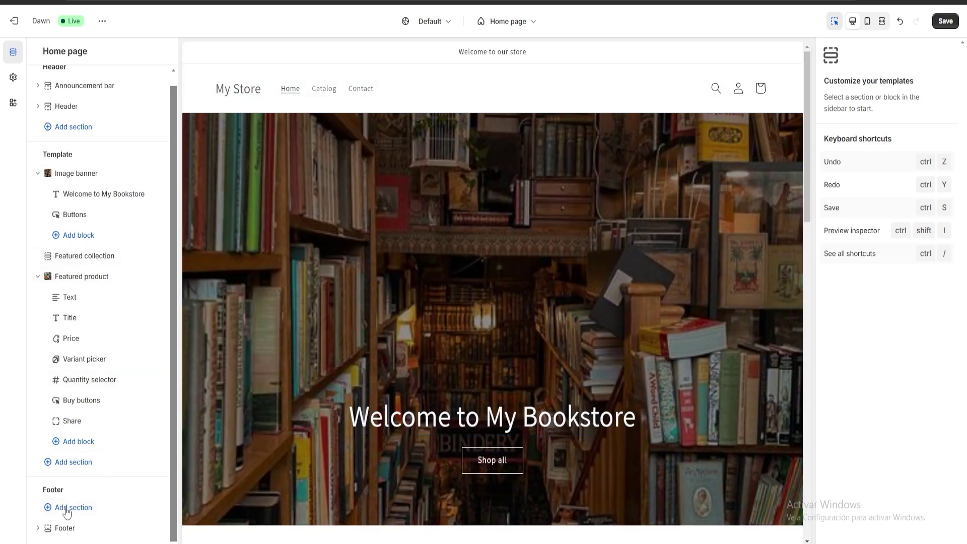
{"action": "scroll", "coordinate": [92, 88], "scroll_direction": "up", "scroll_amount": 1}
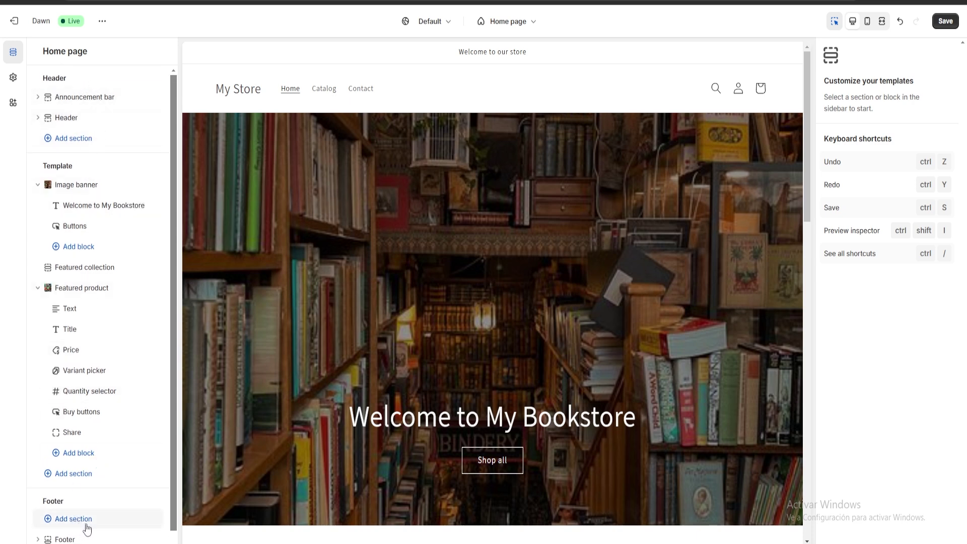
{"action": "left_click", "coordinate": [75, 145]}
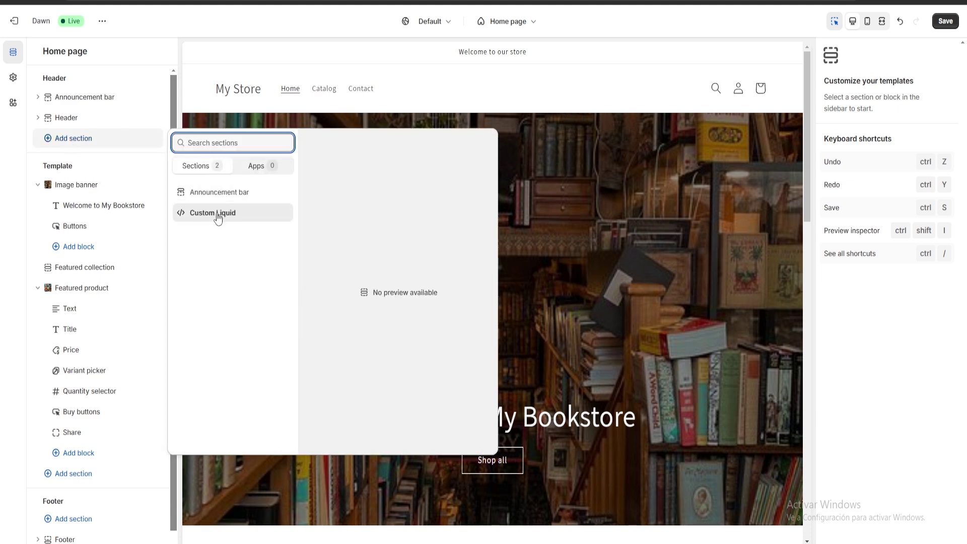
{"action": "left_click", "coordinate": [26, 207]}
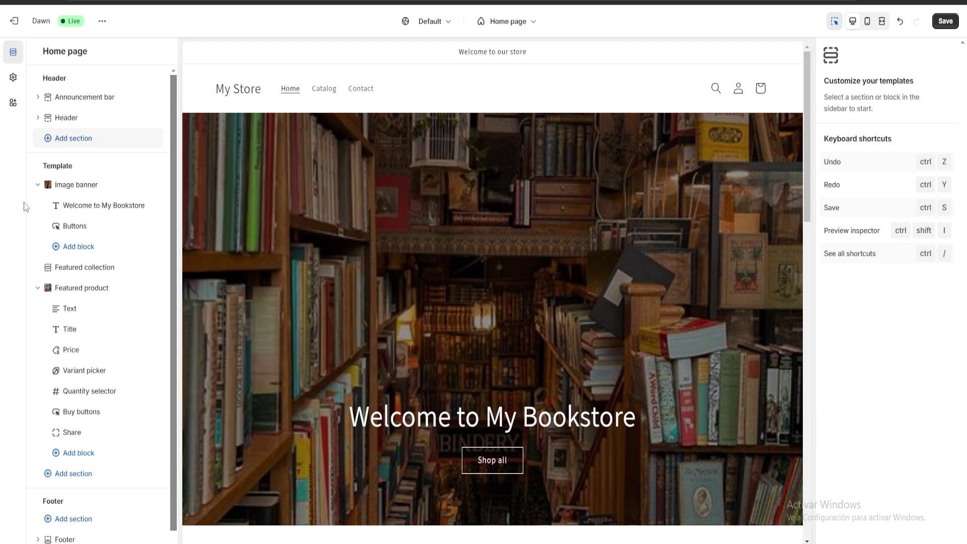
{"action": "mouse_move", "coordinate": [154, 176]}
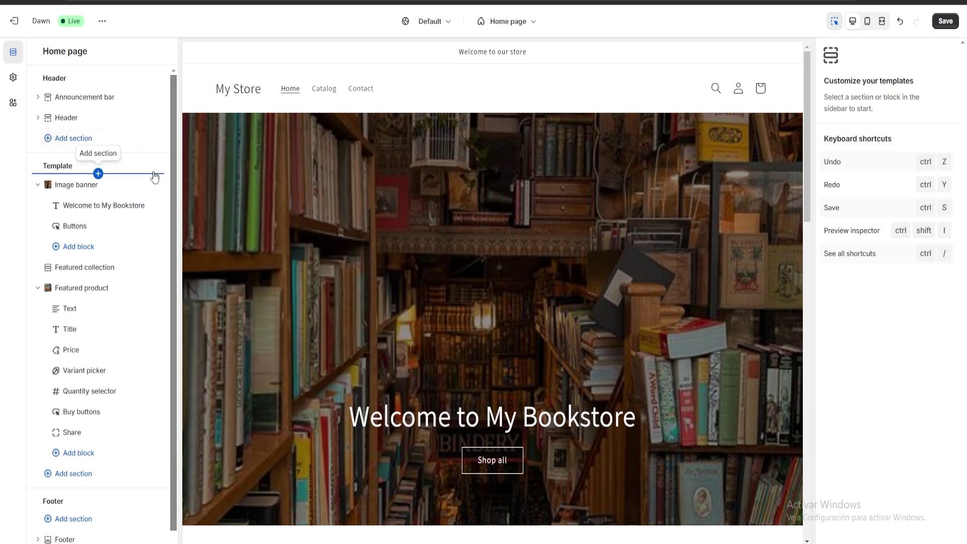
{"action": "left_click", "coordinate": [229, 100]}
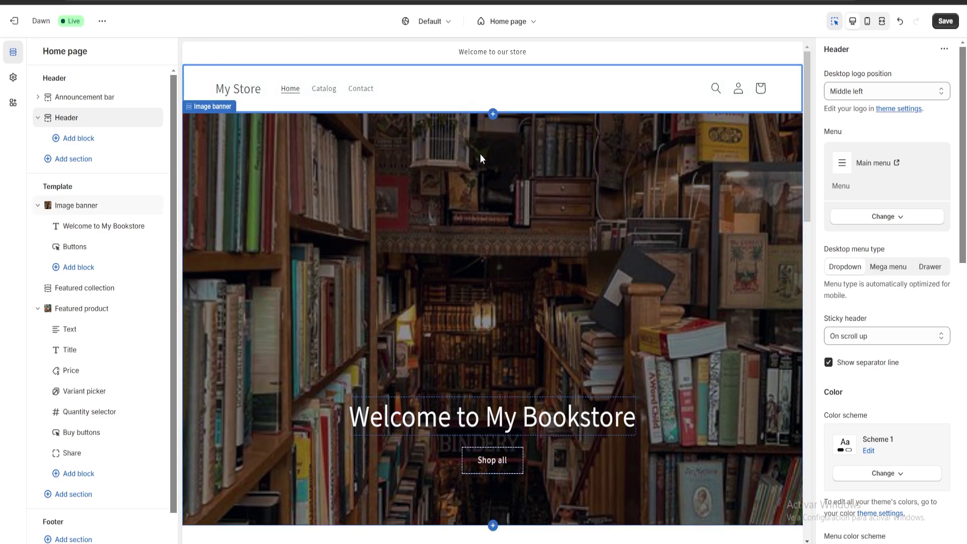
Save the home page customizations and return from the theme editor to the admin home with the setup guide
{"action": "left_click", "coordinate": [946, 22]}
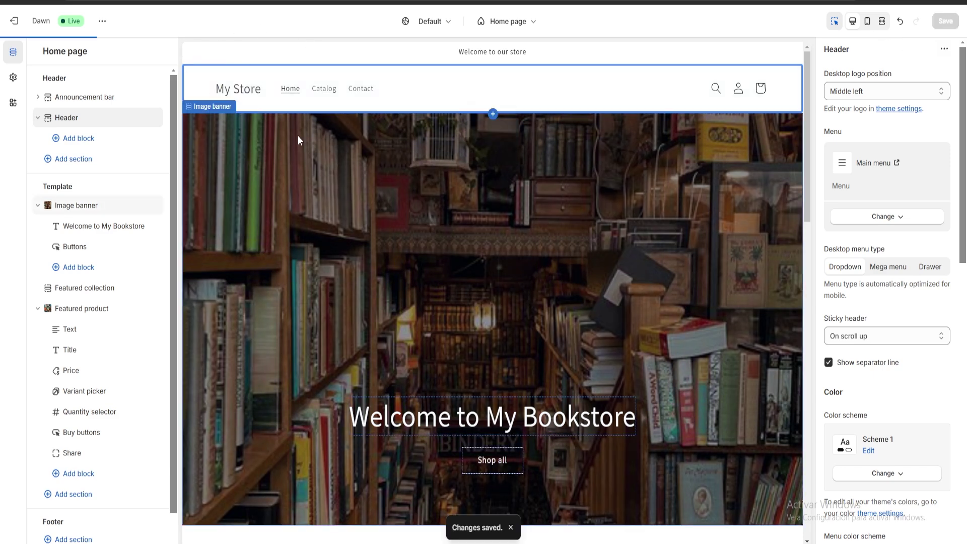
{"action": "left_click", "coordinate": [14, 21]}
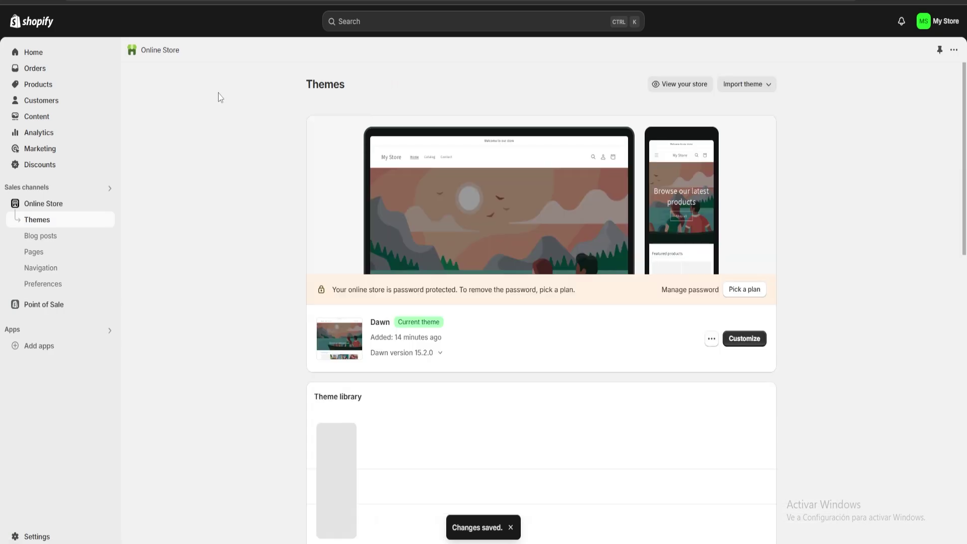
{"action": "left_click", "coordinate": [42, 55]}
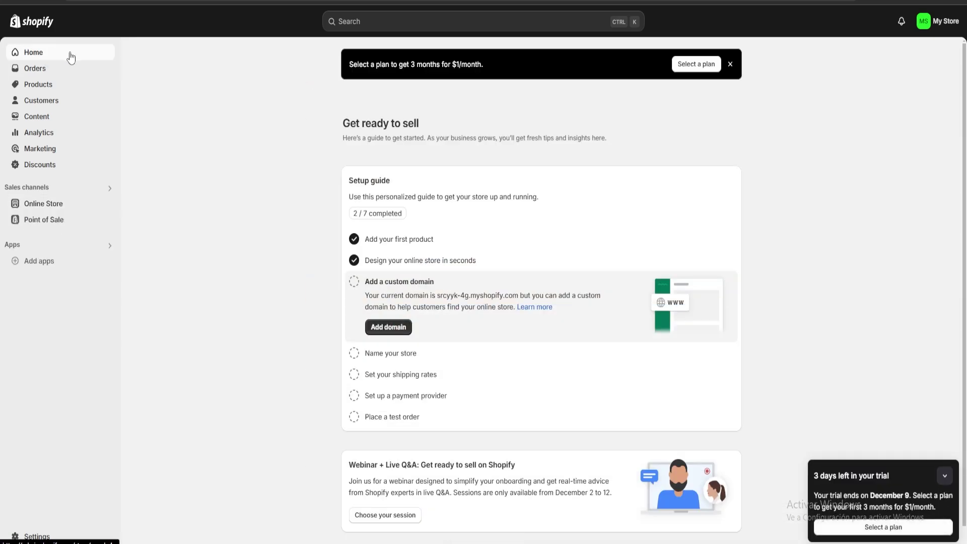
Name the store "Bookstore" through the setup guide's store naming task and save the profile
{"action": "left_click", "coordinate": [381, 355]}
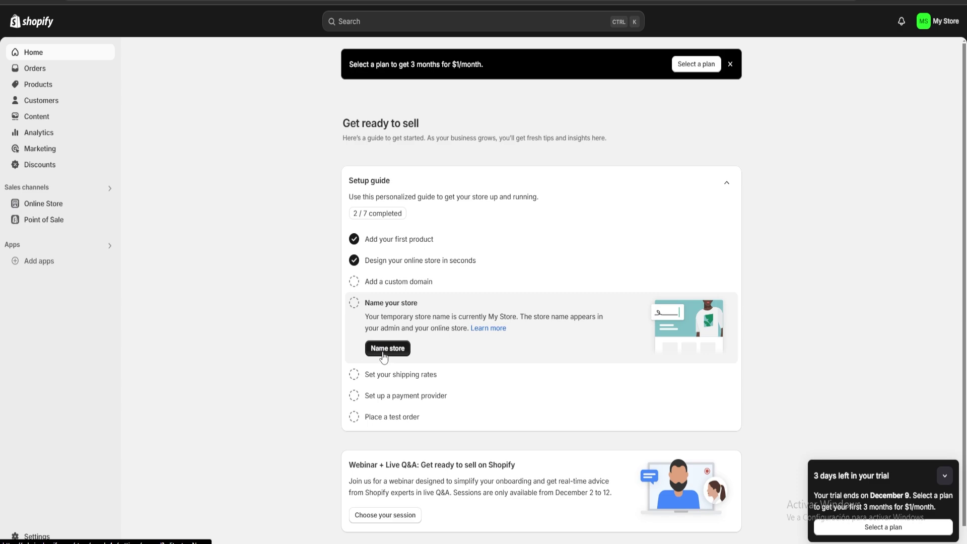
{"action": "left_click", "coordinate": [383, 349]}
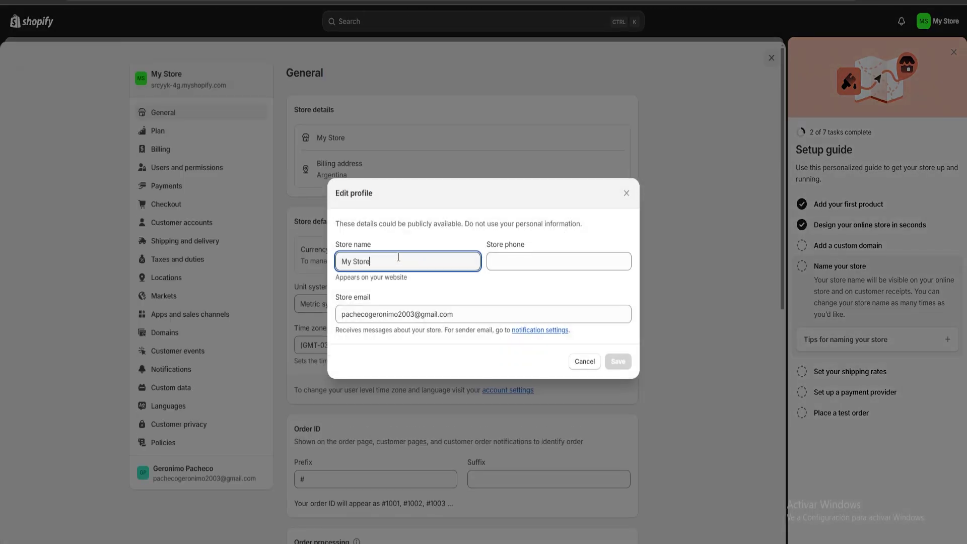
{"action": "key", "text": "BackSpace"}
{"action": "key", "text": "BackSpace"}
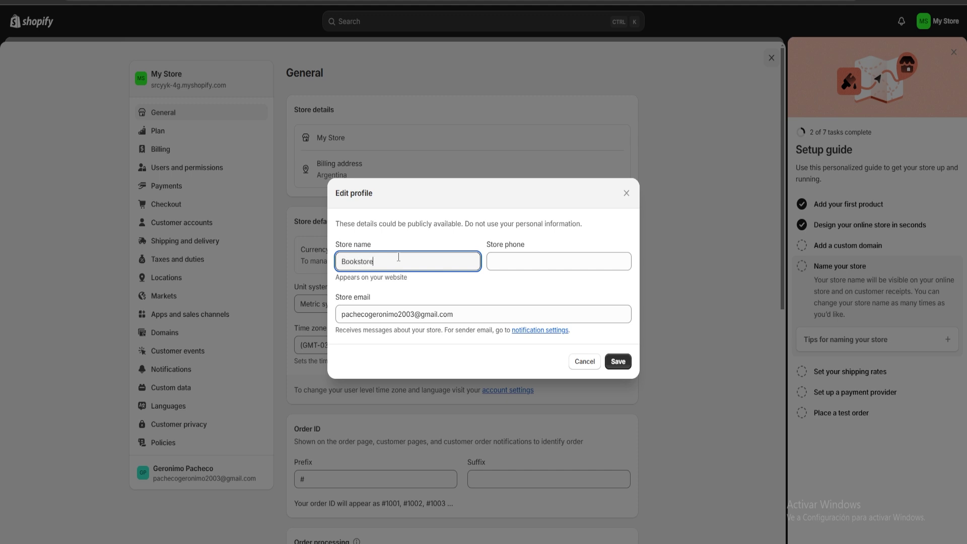
{"action": "left_click", "coordinate": [619, 362]}
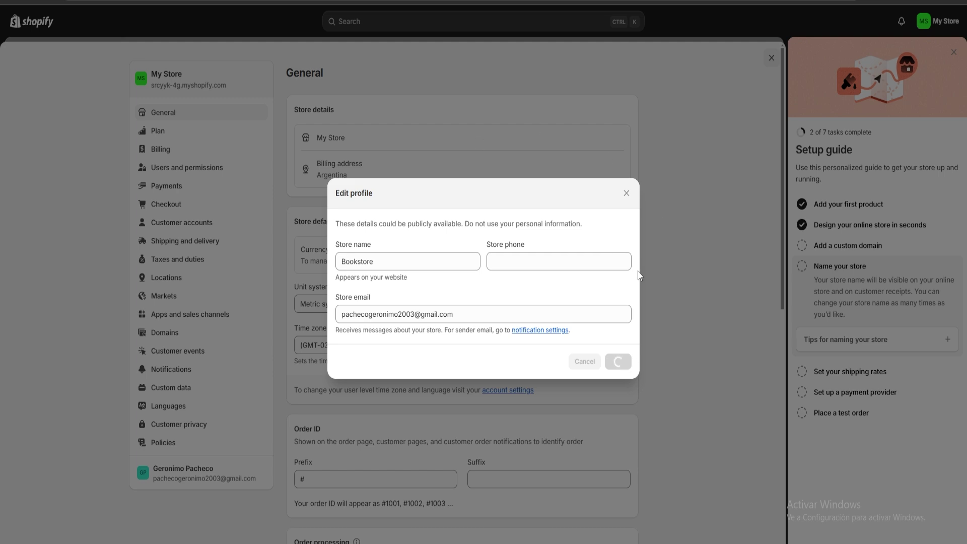
{"action": "key", "text": "Escape"}
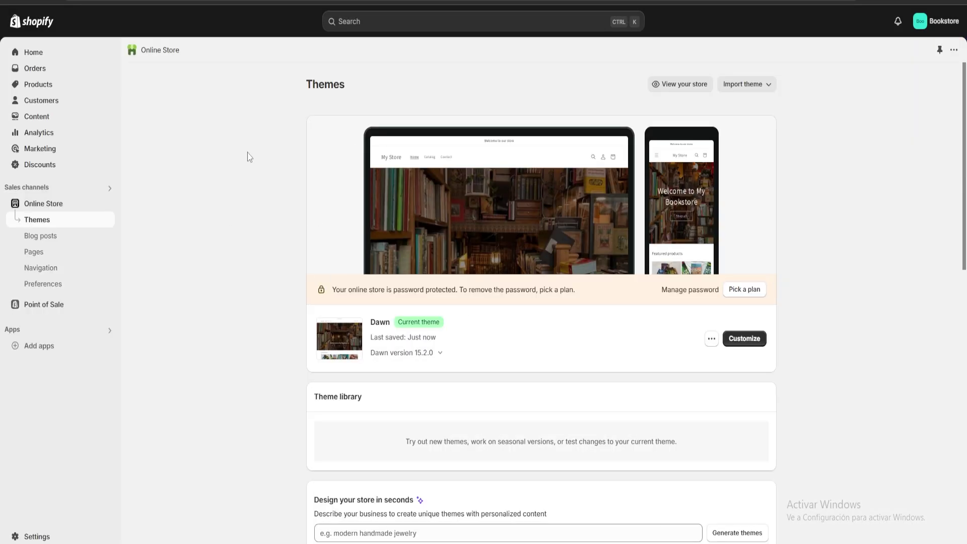
Check the store name in the theme editor's header, and look through the Dawn theme's storefront preview before closing it
{"action": "left_click", "coordinate": [745, 338]}
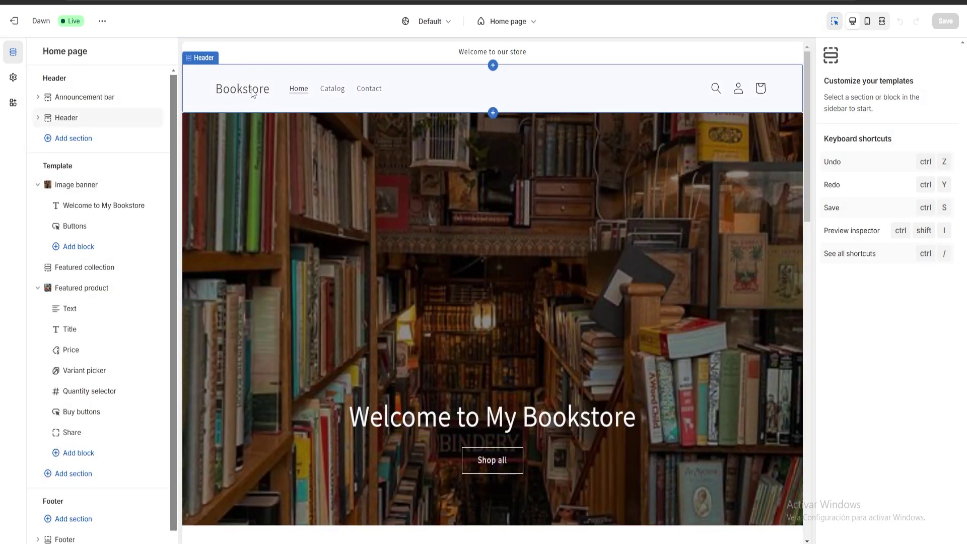
{"action": "left_click", "coordinate": [13, 23]}
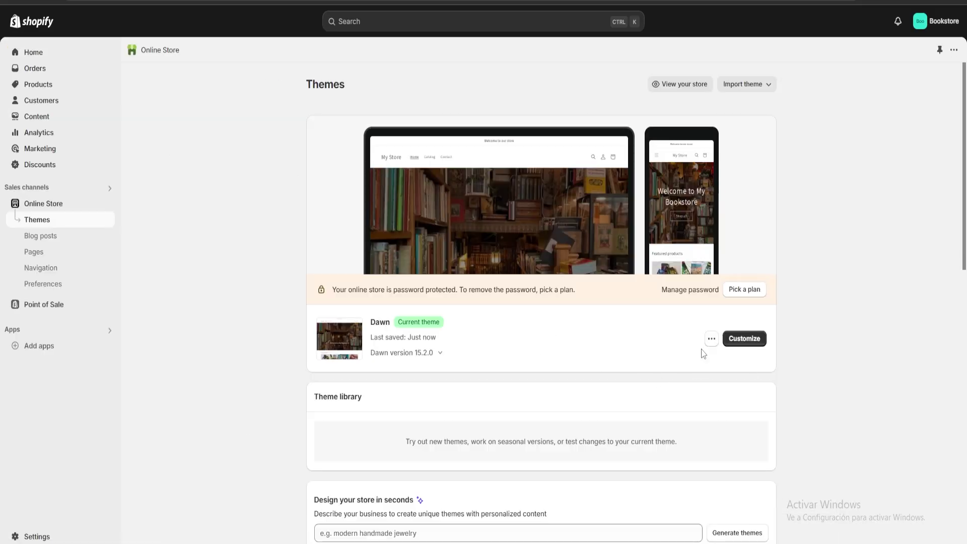
{"action": "left_click", "coordinate": [711, 338]}
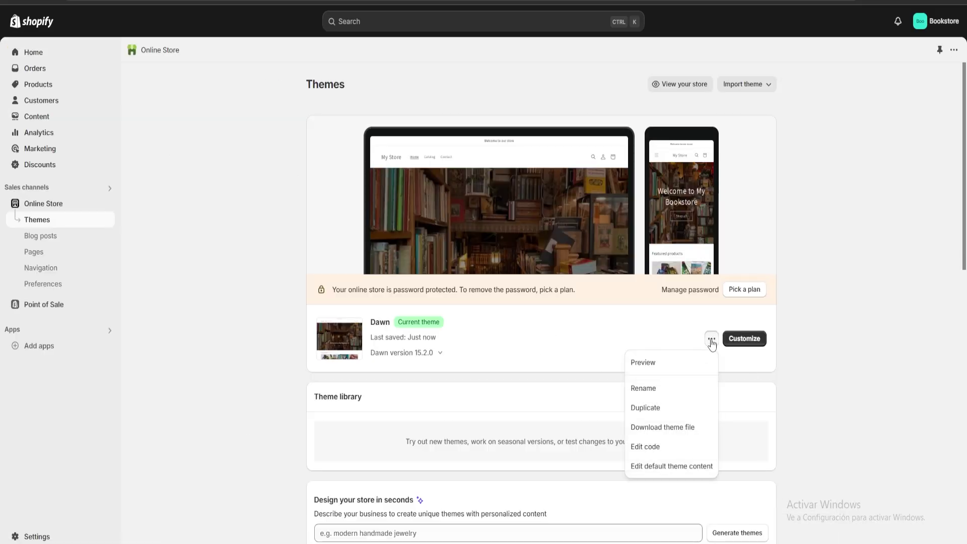
{"action": "left_click", "coordinate": [655, 365]}
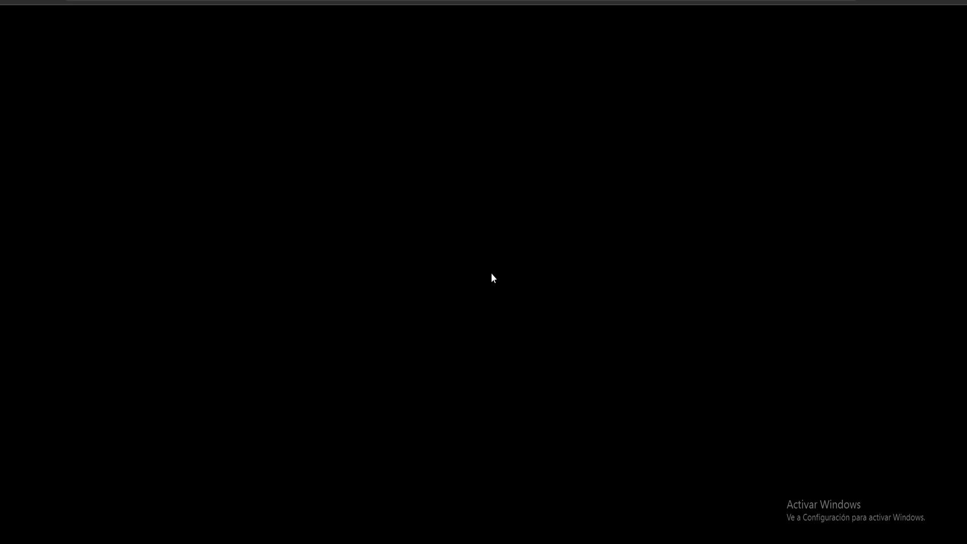
{"action": "scroll", "coordinate": [468, 254], "scroll_direction": "down", "scroll_amount": 10}
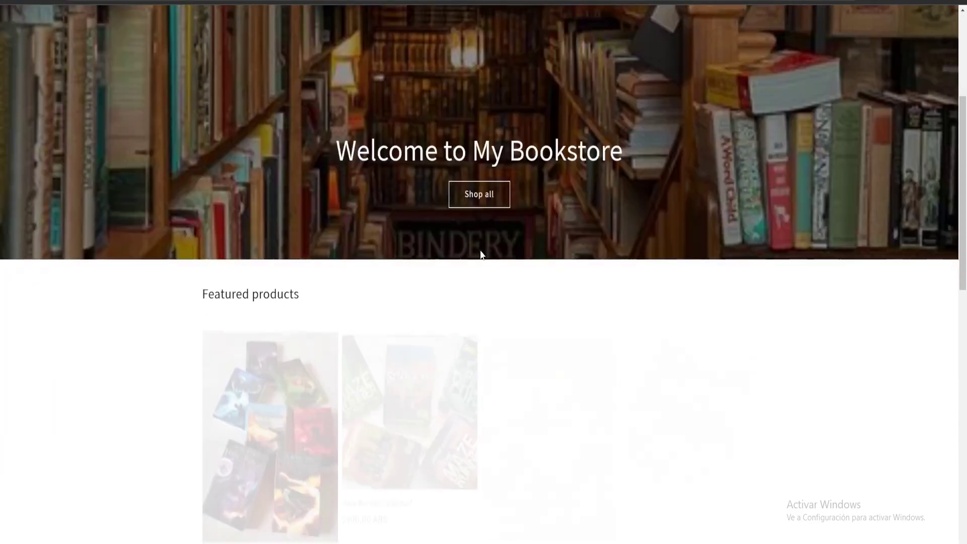
{"action": "scroll", "coordinate": [465, 252], "scroll_direction": "down", "scroll_amount": 8}
{"action": "scroll", "coordinate": [455, 282], "scroll_direction": "up", "scroll_amount": 15}
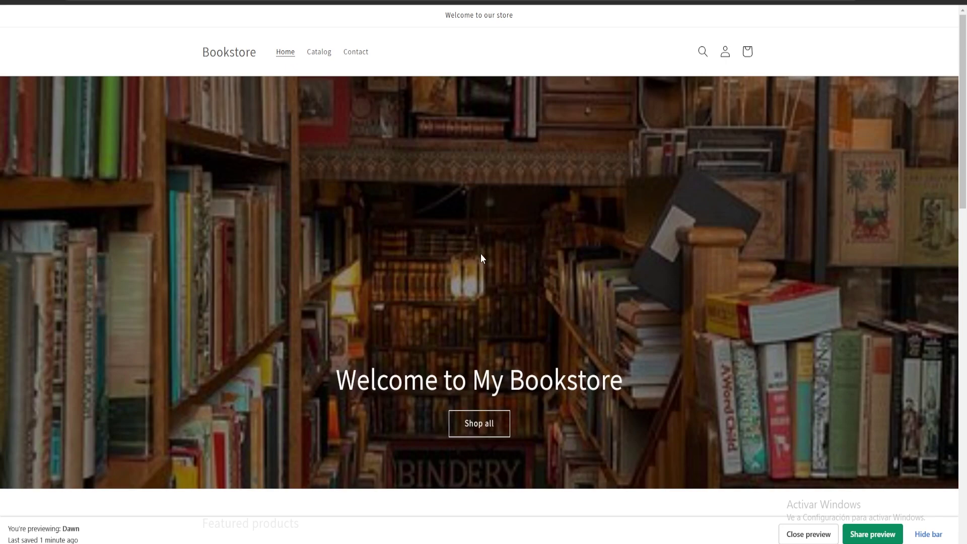
{"action": "key", "text": "ctrl+w"}
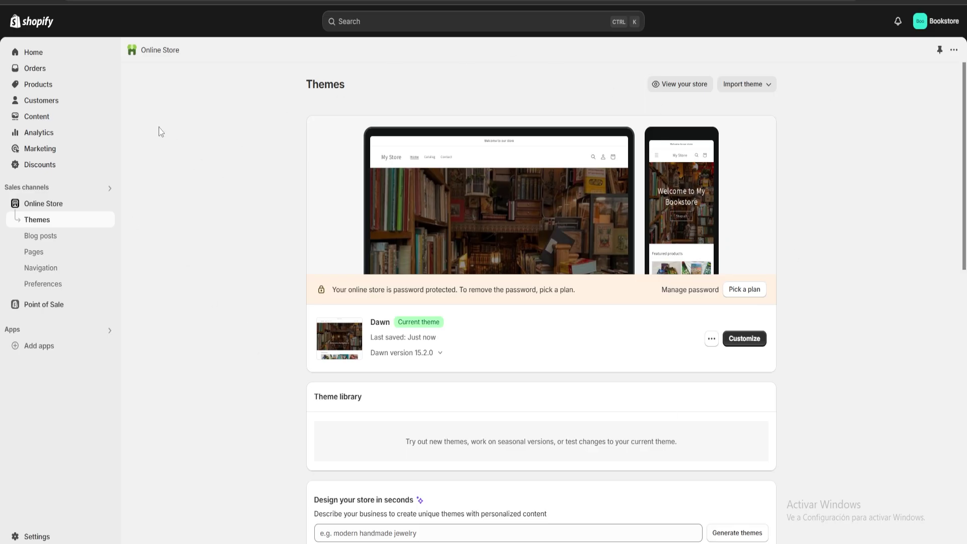
Examine the store's Analytics dashboard, including total sales, total orders, average order value and the remaining report cards
{"action": "left_click", "coordinate": [34, 138]}
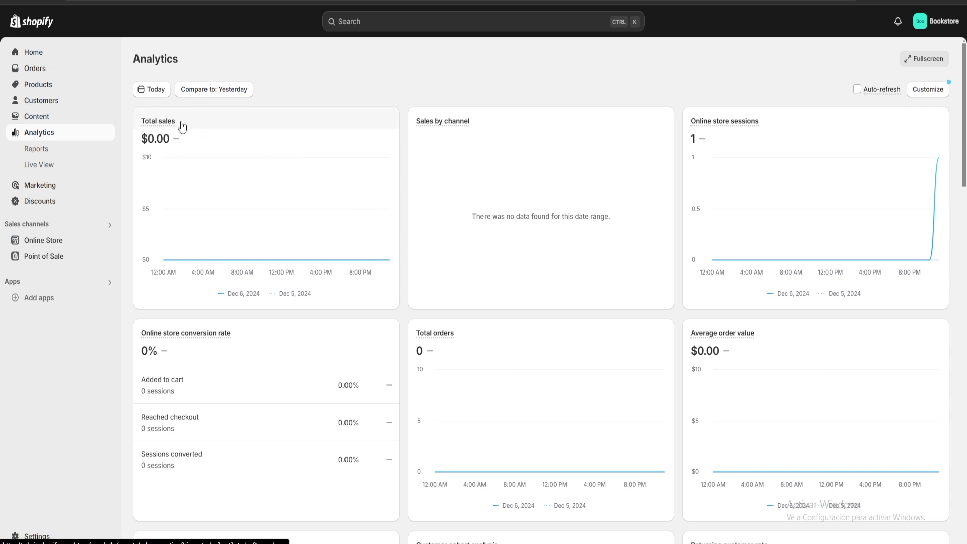
{"action": "mouse_move", "coordinate": [169, 125]}
{"action": "mouse_move", "coordinate": [423, 337]}
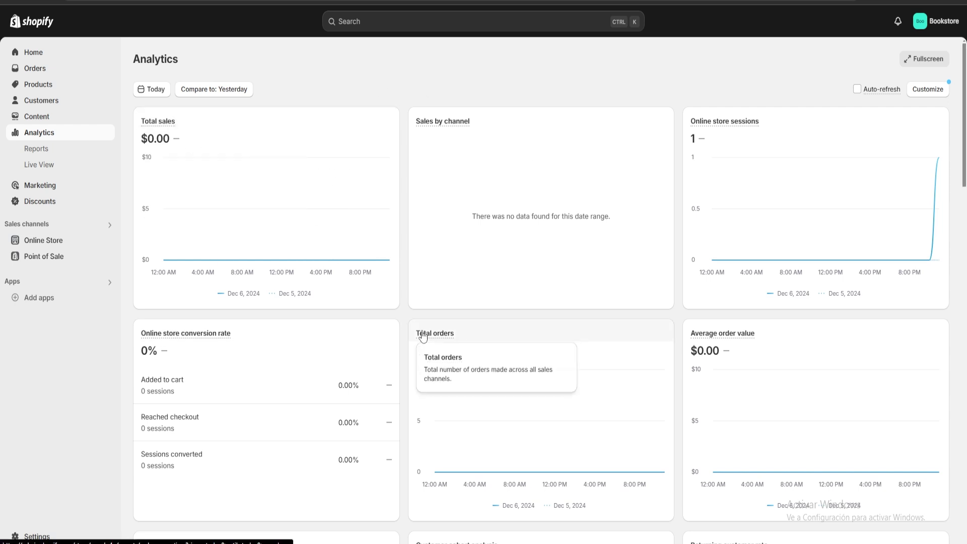
{"action": "scroll", "coordinate": [605, 353], "scroll_direction": "down", "scroll_amount": 1}
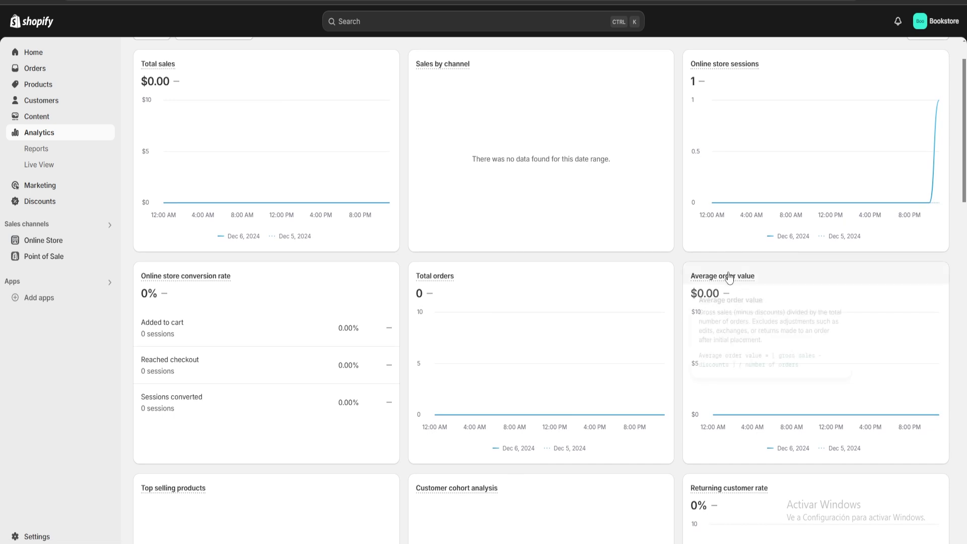
{"action": "mouse_move", "coordinate": [712, 278]}
{"action": "scroll", "coordinate": [509, 328], "scroll_direction": "down", "scroll_amount": 4}
{"action": "scroll", "coordinate": [544, 378], "scroll_direction": "up", "scroll_amount": 5}
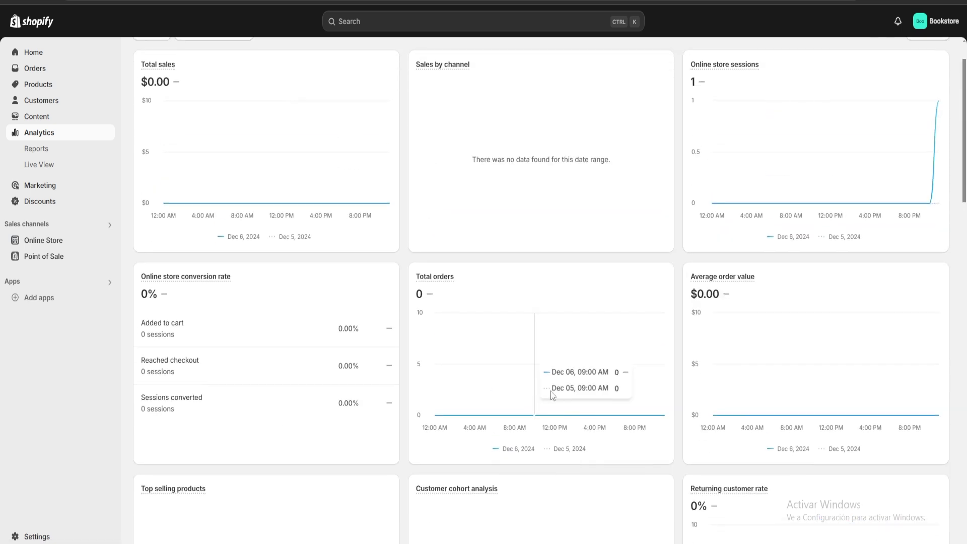
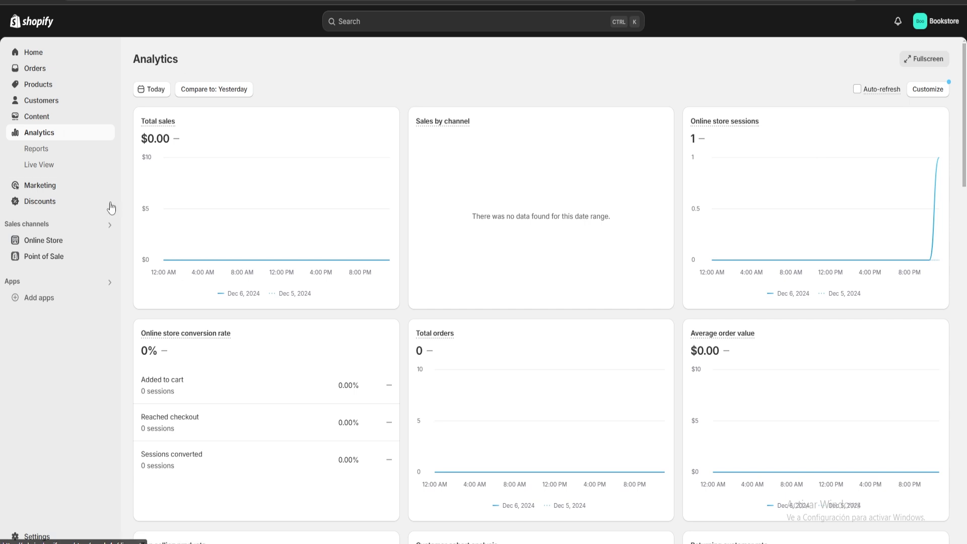
Start a new discount of the Amount off products type from the store's Discounts page
{"action": "left_click", "coordinate": [46, 208]}
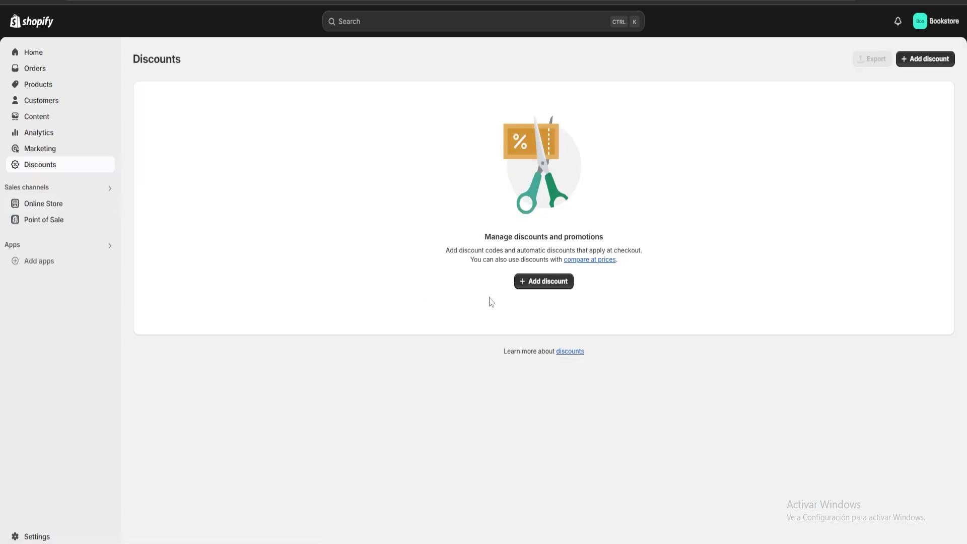
{"action": "left_click", "coordinate": [538, 285]}
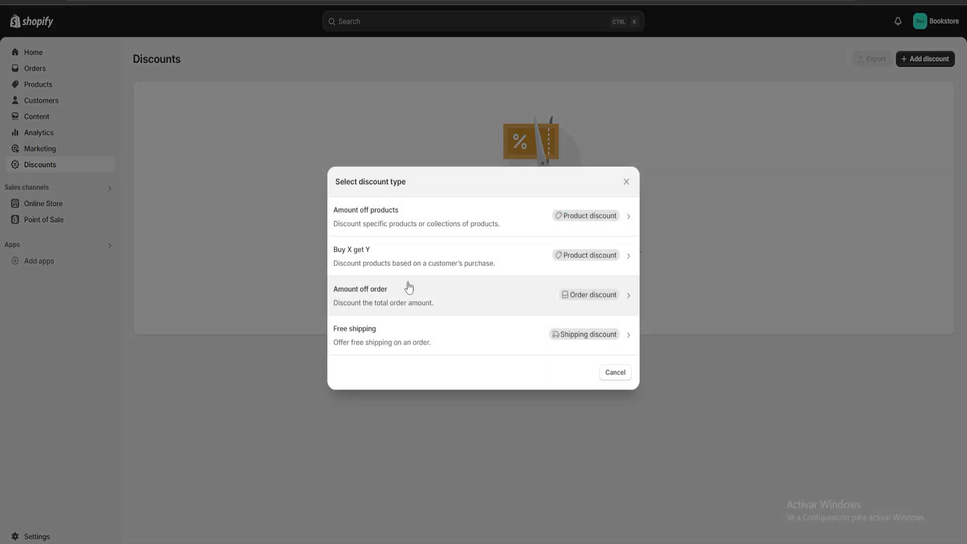
{"action": "left_click", "coordinate": [405, 225]}
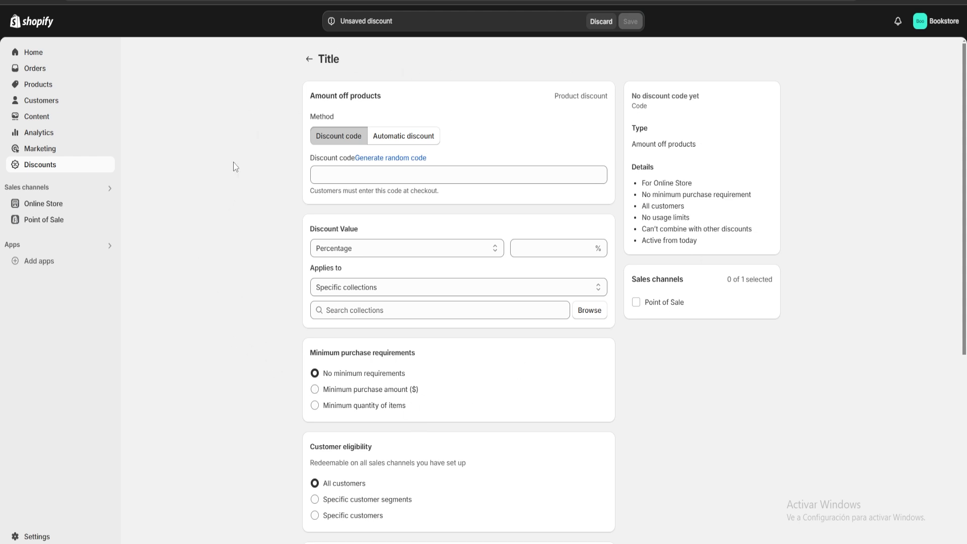
Generate a random discount code and replace it with the custom code BOOKSTORE101
{"action": "left_click", "coordinate": [392, 158]}
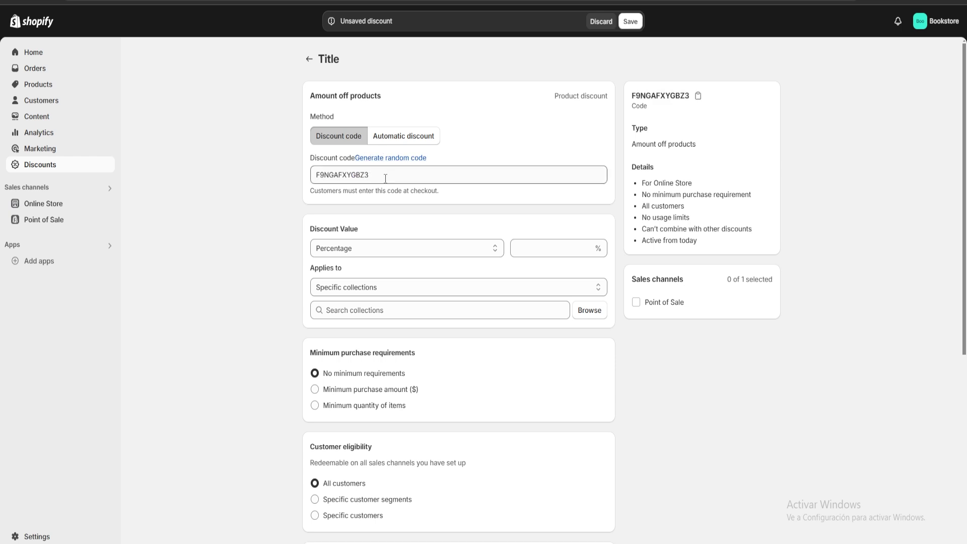
{"action": "left_click", "coordinate": [389, 171]}
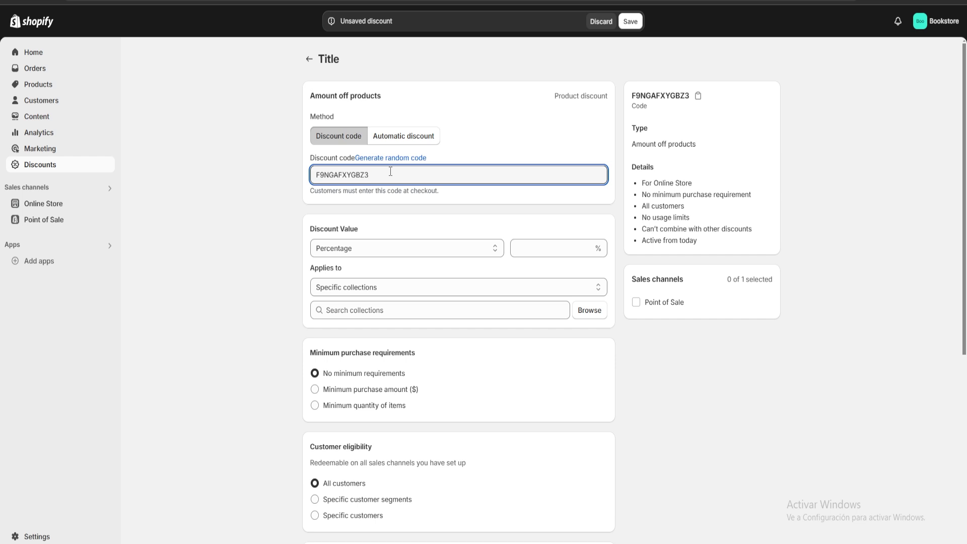
{"action": "left_click_drag", "start_coordinate": [389, 171], "coordinate": [261, 174]}
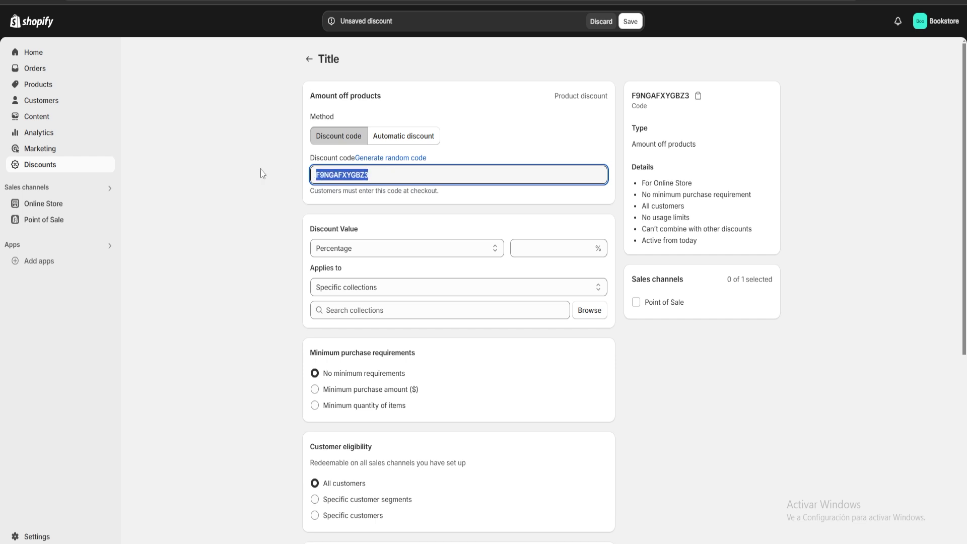
{"action": "key", "text": "BackSpace"}
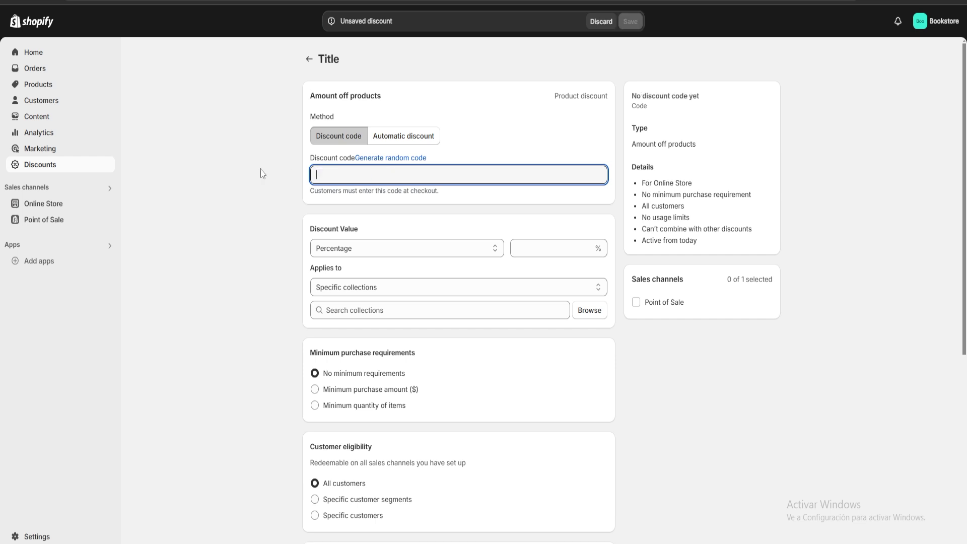
{"action": "type", "text": "BOOK"}
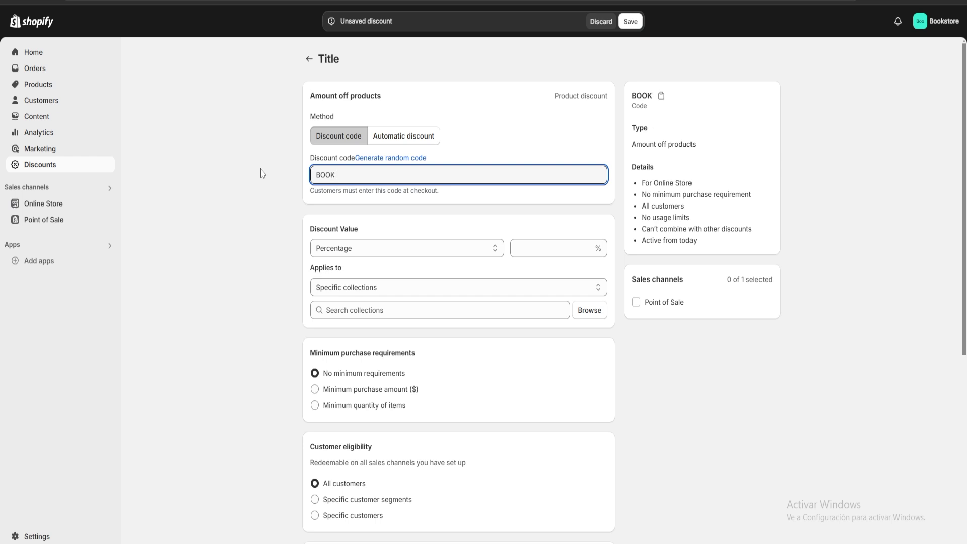
{"action": "type", "text": "STORE101"}
{"action": "left_click", "coordinate": [224, 116]}
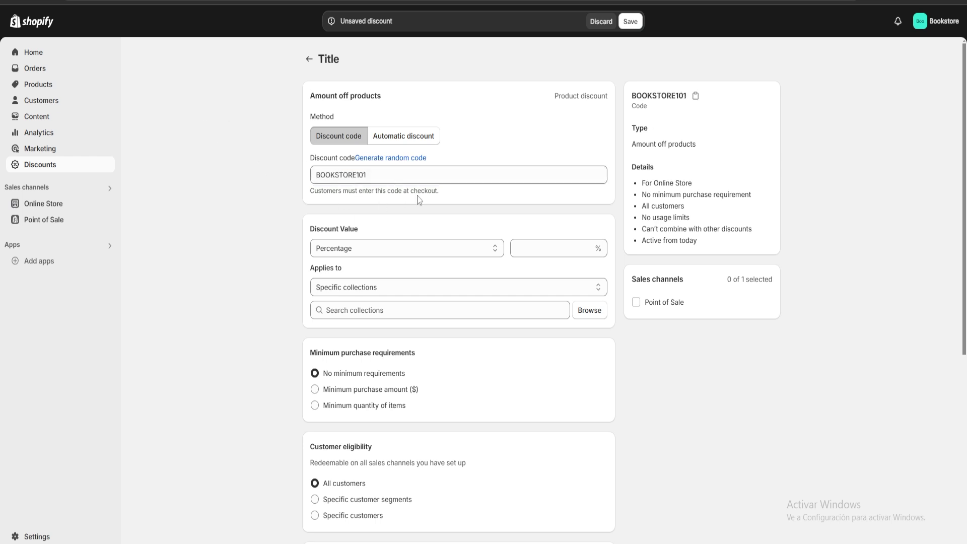
Keep the discount value type as Percentage and set the amount to 10%
{"action": "left_click", "coordinate": [374, 248]}
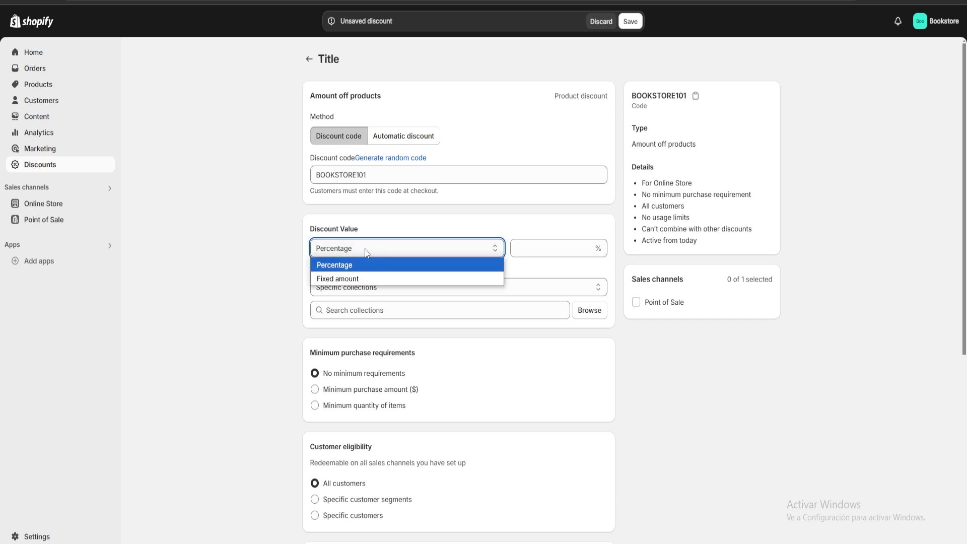
{"action": "left_click", "coordinate": [366, 258]}
{"action": "left_click", "coordinate": [529, 253]}
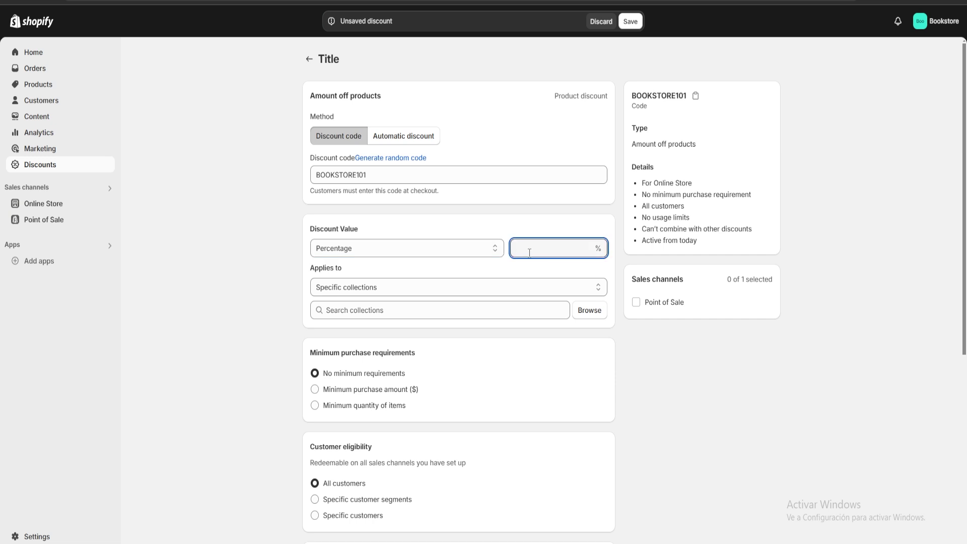
{"action": "type", "text": "10"}
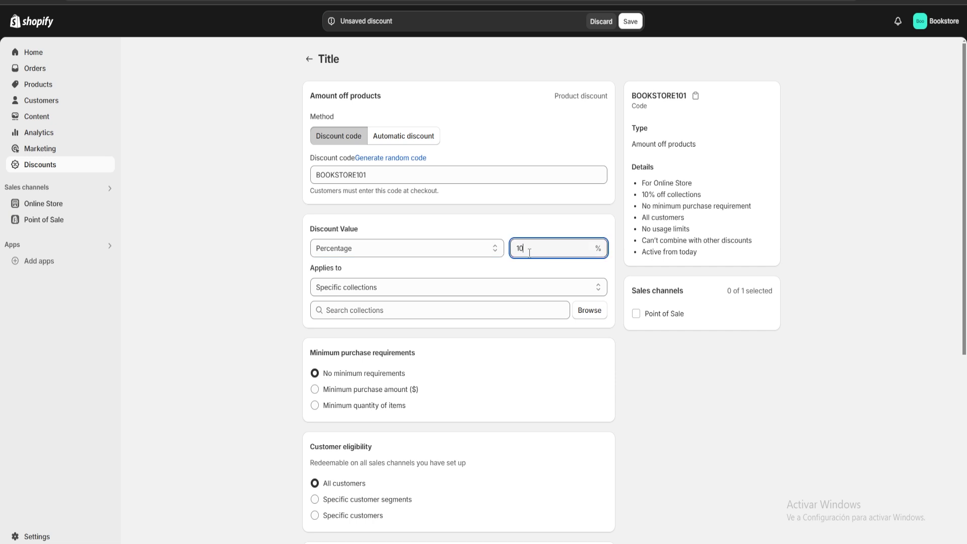
{"action": "left_click", "coordinate": [168, 339]}
Apply the discount to the Home page collection by browsing the specific collections and adding it
{"action": "scroll", "coordinate": [425, 324], "scroll_direction": "down", "scroll_amount": 2}
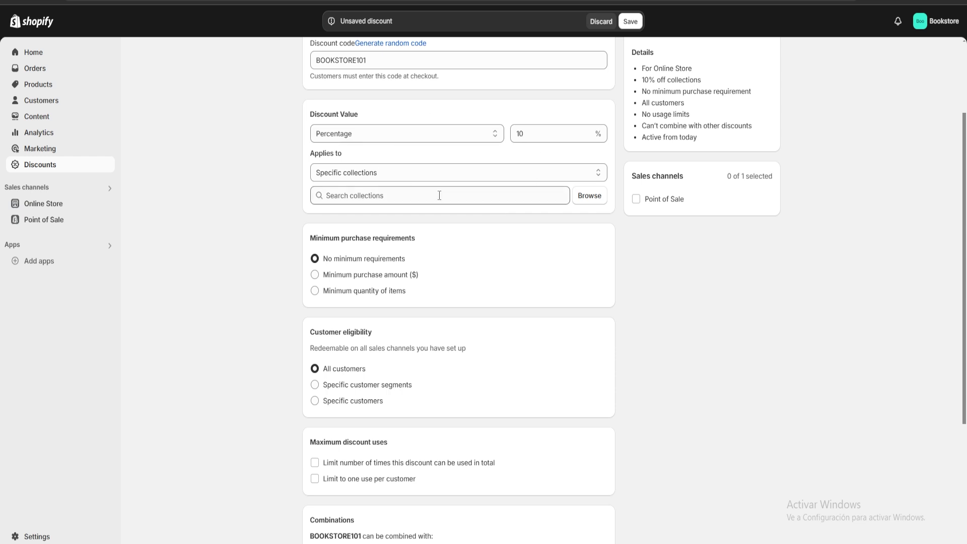
{"action": "left_click", "coordinate": [593, 198]}
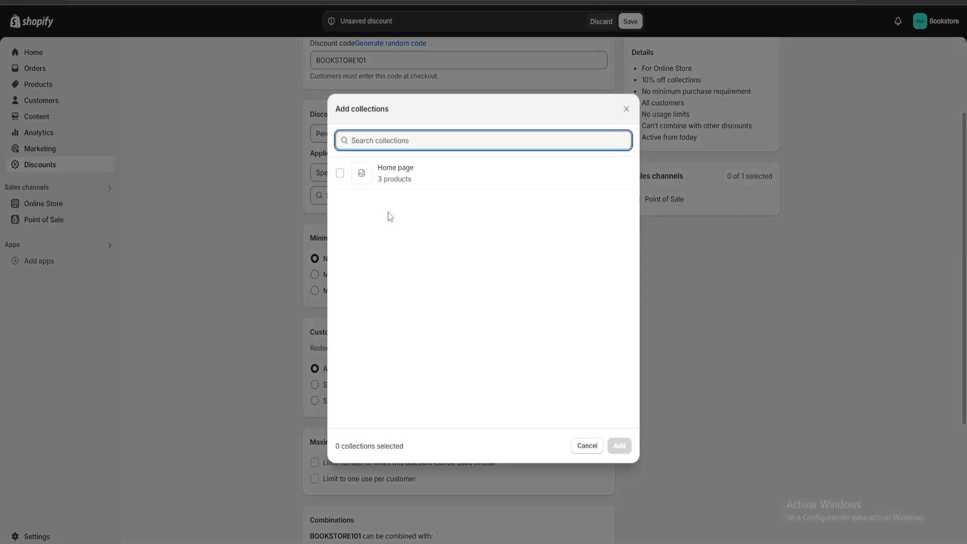
{"action": "left_click", "coordinate": [362, 177]}
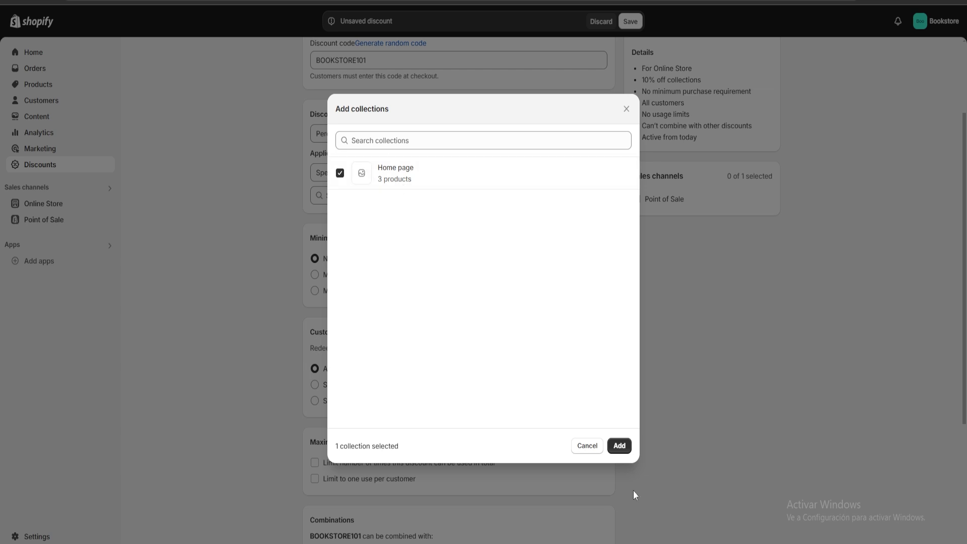
{"action": "left_click", "coordinate": [622, 446]}
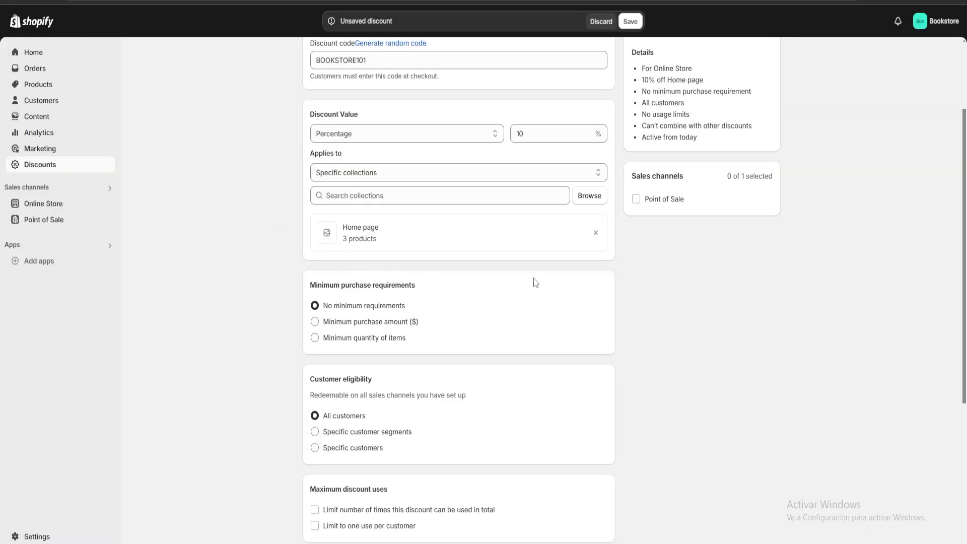
Review the discount's minimum purchase requirements, customer eligibility, maximum discount uses and combinations options
{"action": "scroll", "coordinate": [557, 272], "scroll_direction": "down", "scroll_amount": 2}
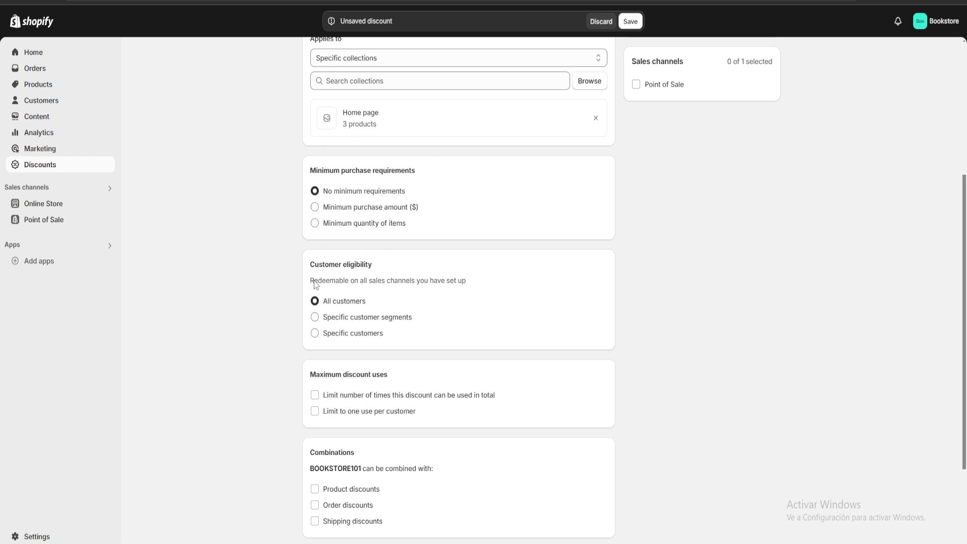
{"action": "left_click_drag", "start_coordinate": [305, 172], "coordinate": [427, 176]}
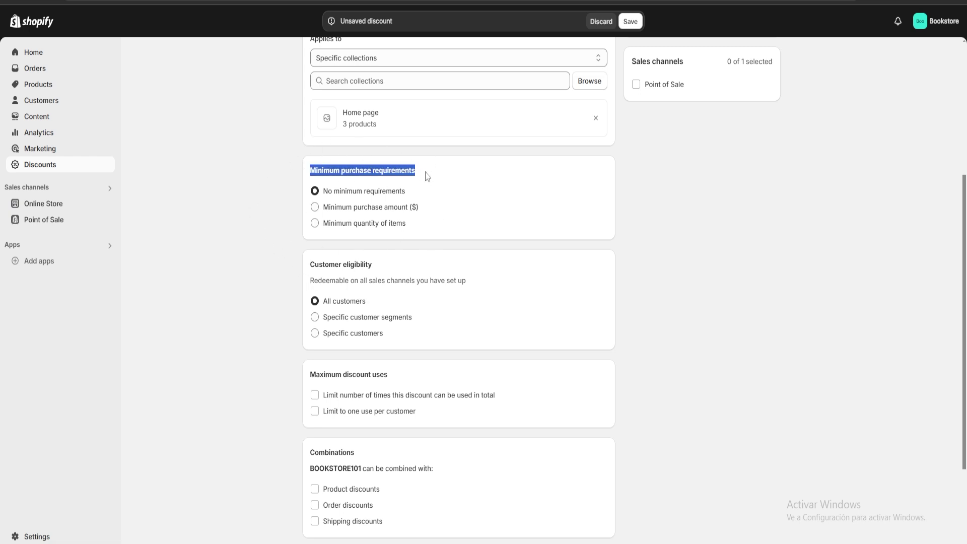
{"action": "left_click", "coordinate": [441, 173]}
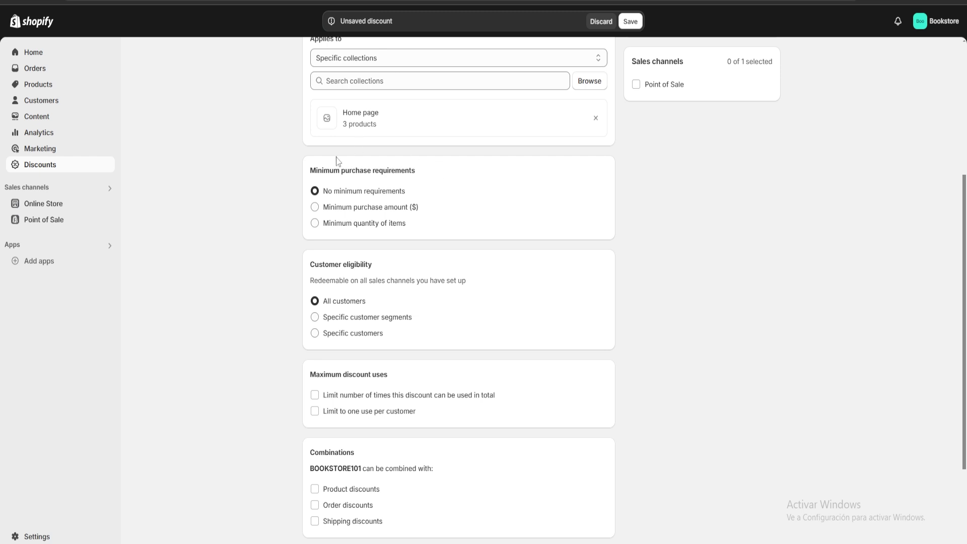
{"action": "scroll", "coordinate": [450, 224], "scroll_direction": "down", "scroll_amount": 2}
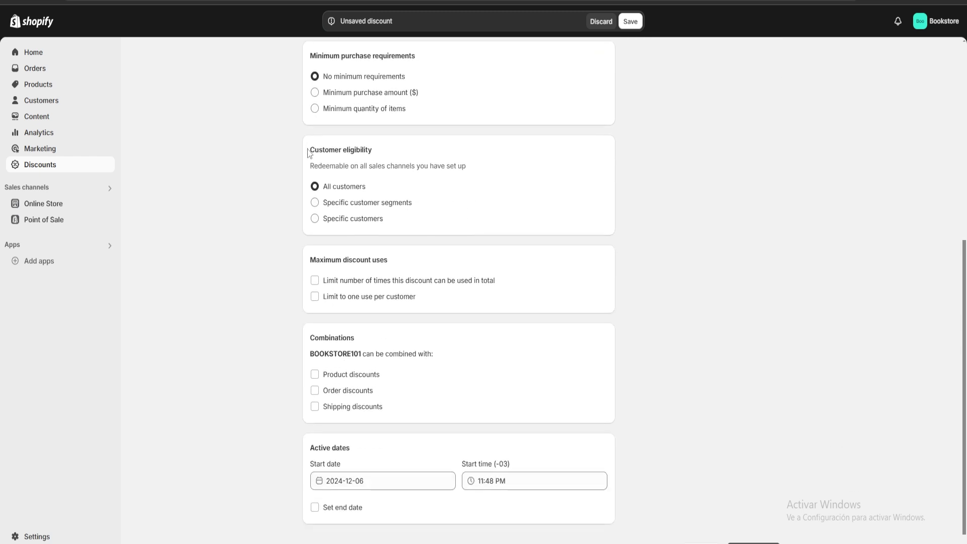
{"action": "left_click_drag", "start_coordinate": [308, 150], "coordinate": [389, 157]}
{"action": "left_click", "coordinate": [416, 152]}
{"action": "scroll", "coordinate": [455, 179], "scroll_direction": "down", "scroll_amount": 1}
{"action": "left_click_drag", "start_coordinate": [309, 246], "coordinate": [397, 246]}
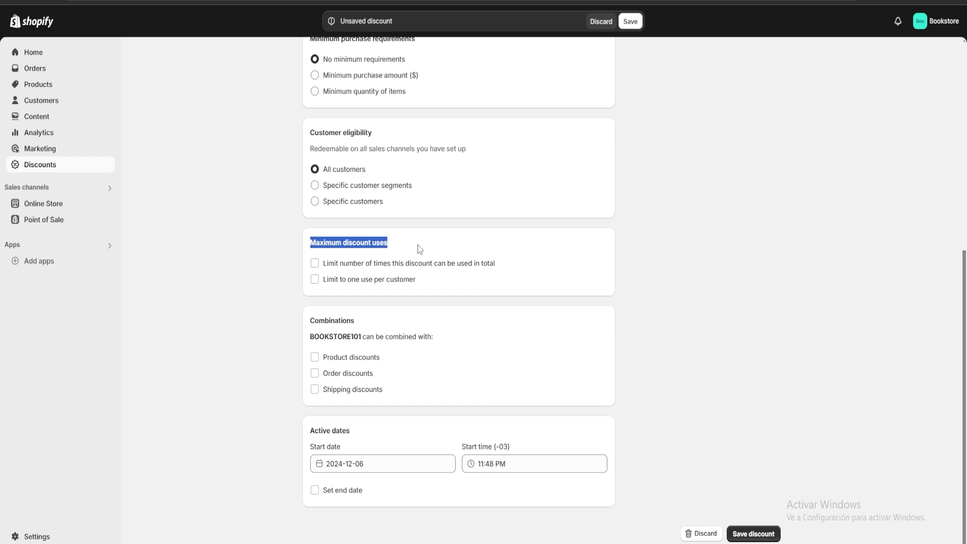
{"action": "left_click", "coordinate": [418, 248]}
{"action": "left_click_drag", "start_coordinate": [322, 323], "coordinate": [365, 320]}
{"action": "left_click", "coordinate": [396, 325]}
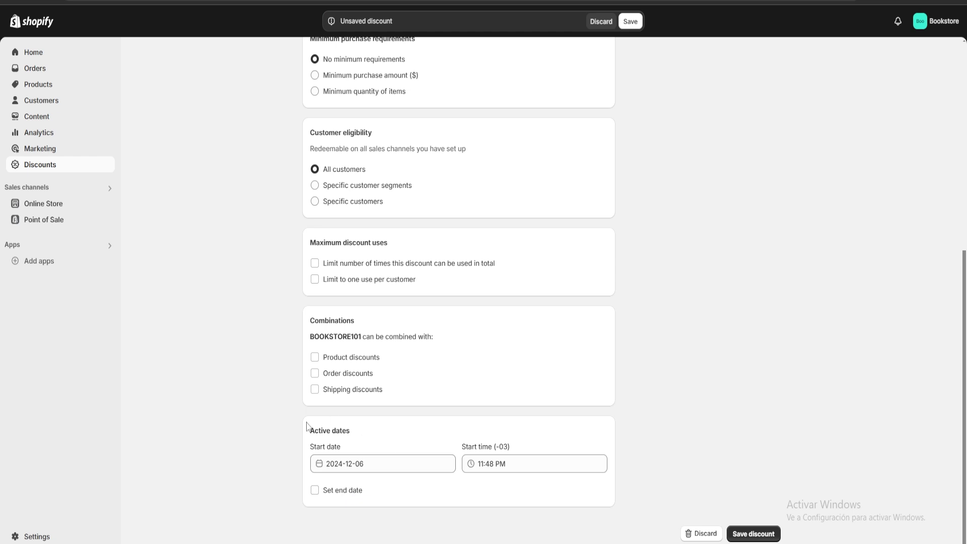
Enable an end date for the discount, set it to 2024-12-13, and save the discount
{"action": "left_click", "coordinate": [314, 490]}
{"action": "scroll", "coordinate": [338, 399], "scroll_direction": "down", "scroll_amount": 1}
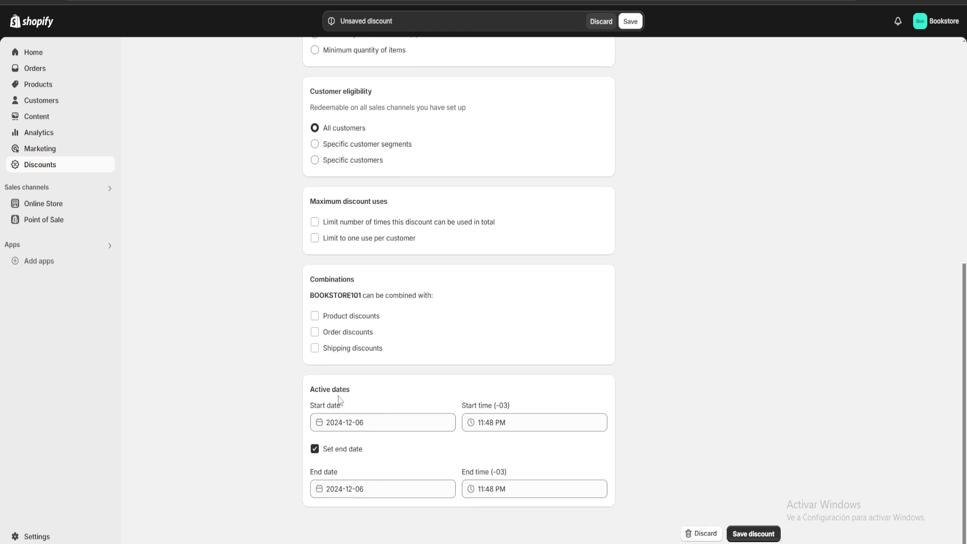
{"action": "left_click", "coordinate": [377, 488]}
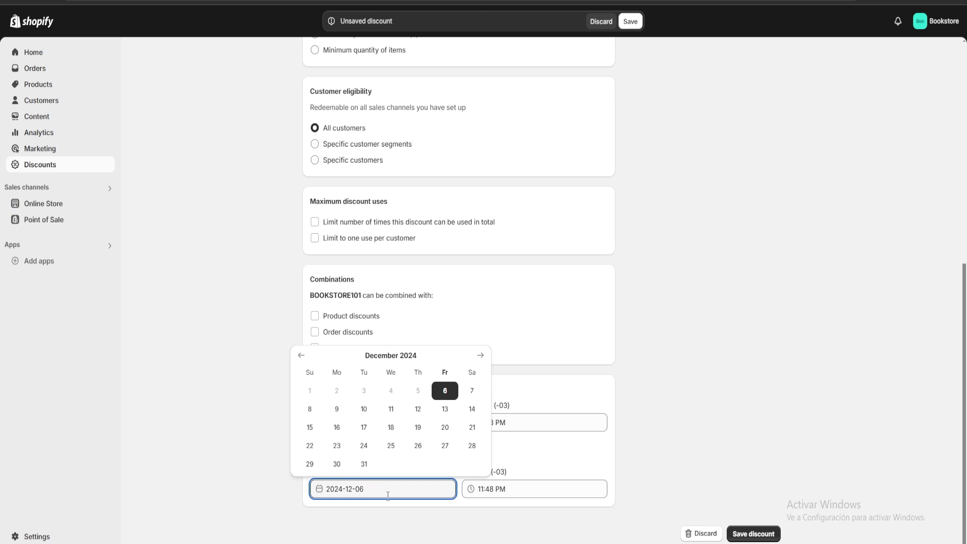
{"action": "left_click", "coordinate": [448, 414]}
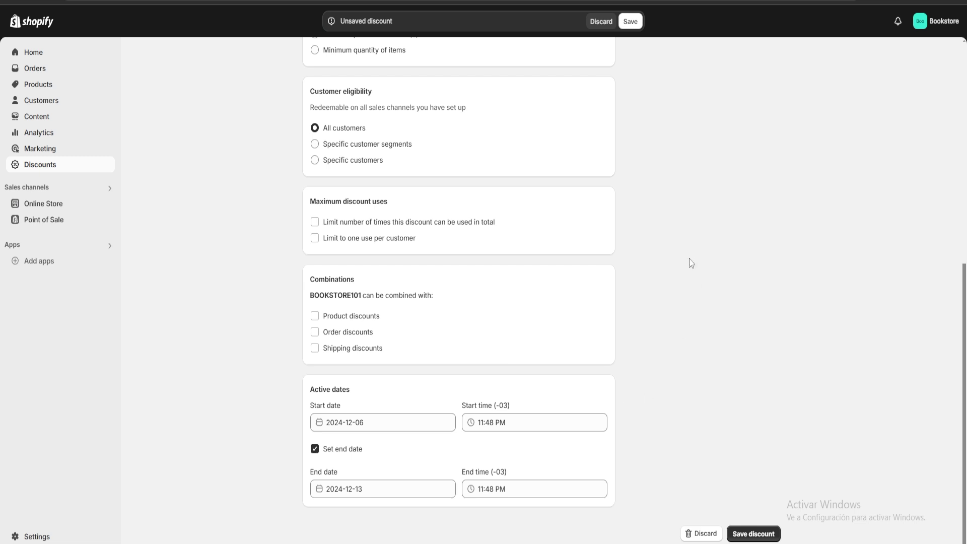
{"action": "left_click", "coordinate": [760, 538]}
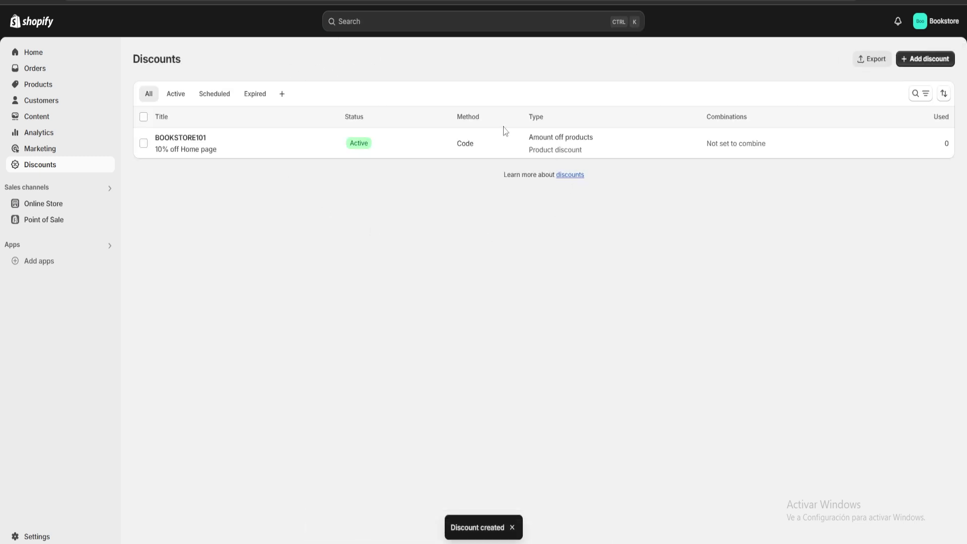